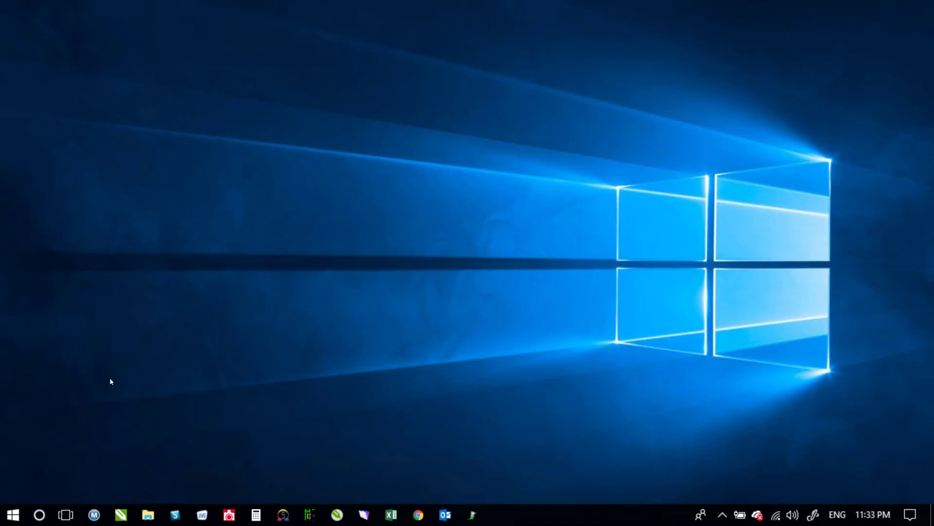
Step: Scroll the Start menu app list and expand the Gerber OMEGA 5.00 folder
left_click(13, 514)
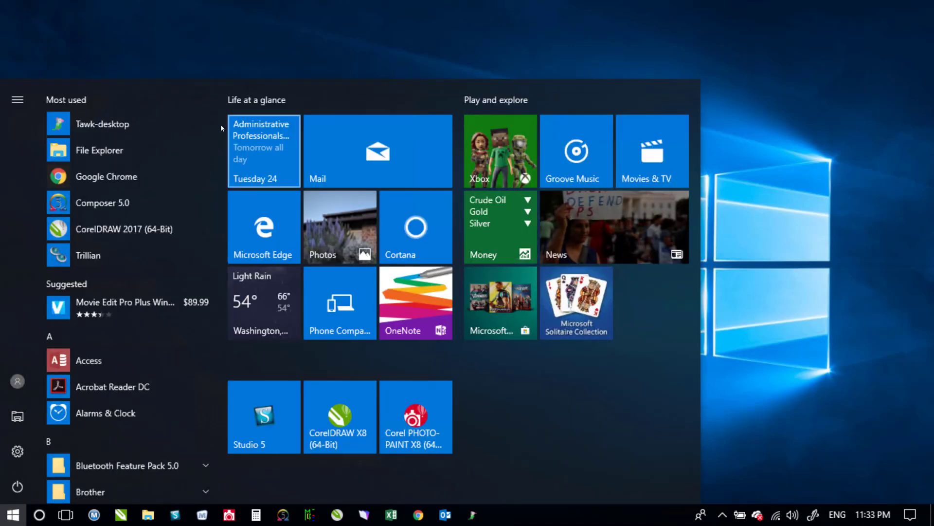
left_click_drag(220, 127, 227, 249)
scroll(138, 224, "down", 3)
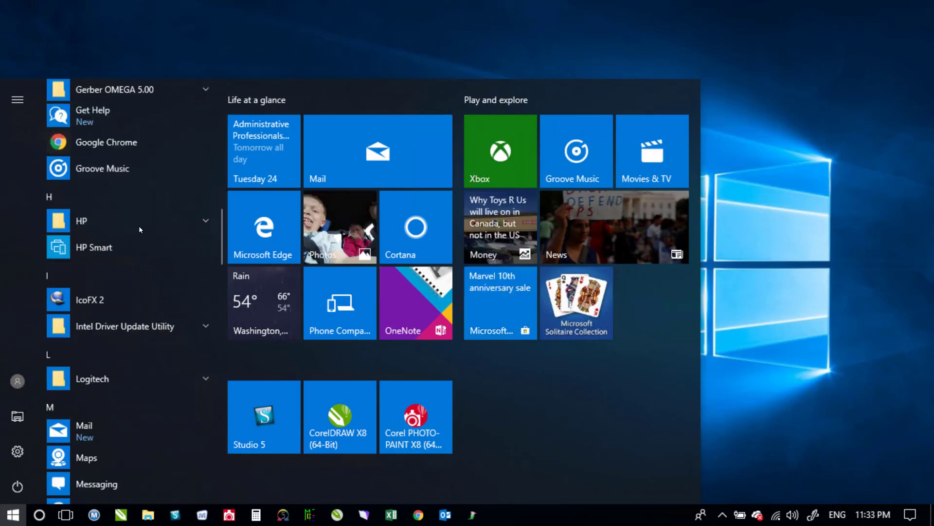
left_click(125, 90)
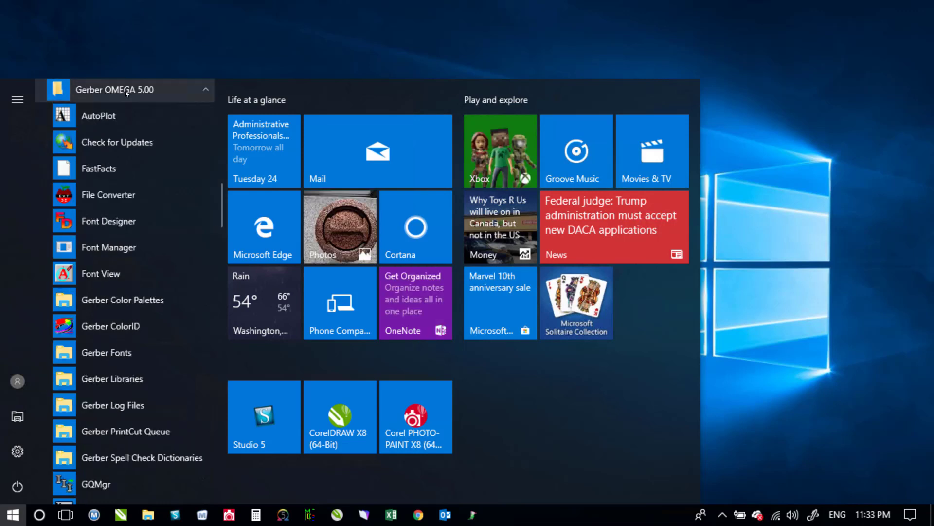
Step: Launch File Converter and change its save directory from C:\Temp\ to C:\Omega Conversion
left_click(115, 196)
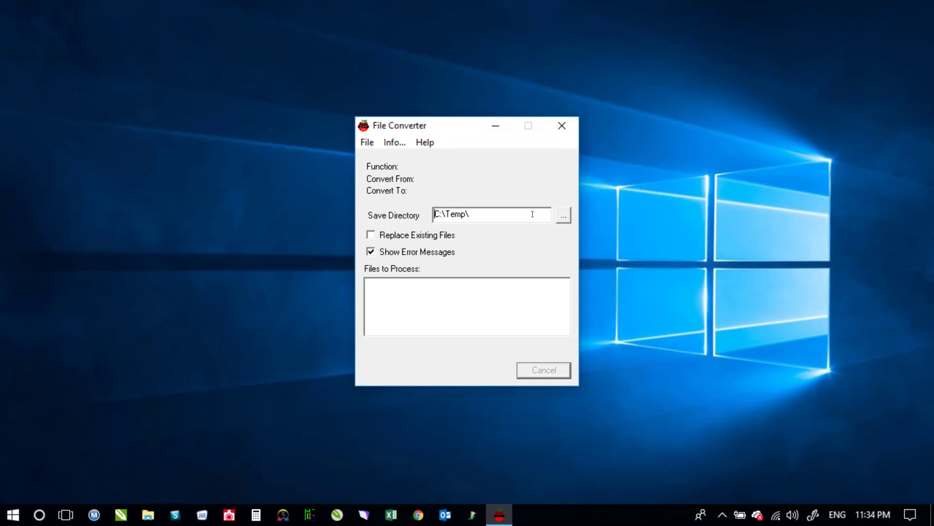
left_click(564, 217)
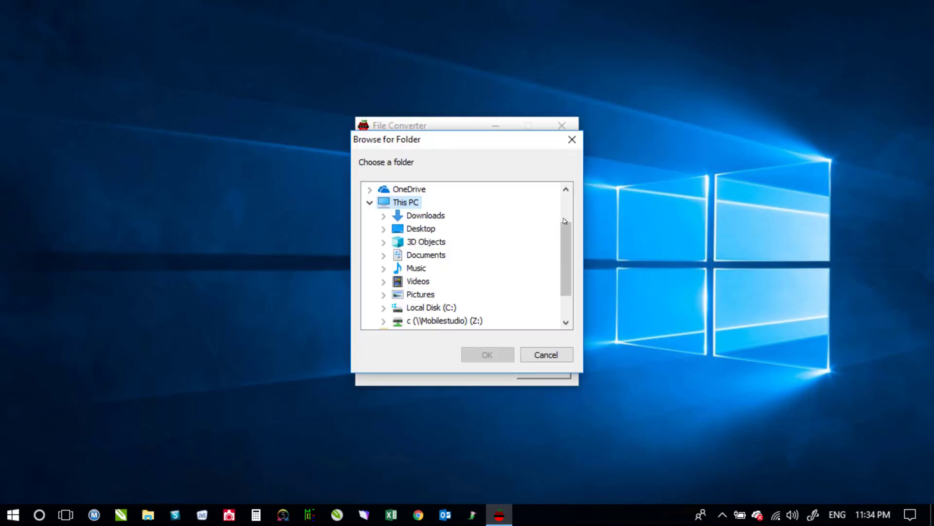
left_click(431, 308)
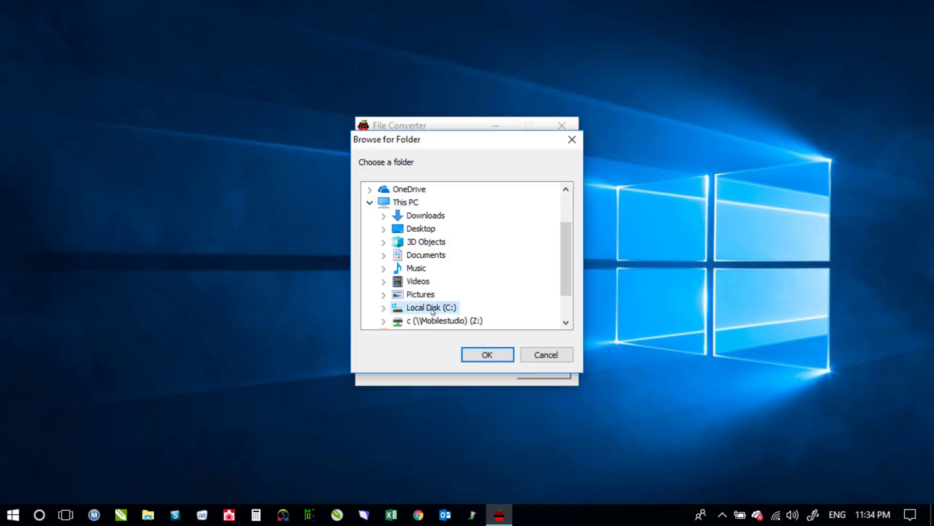
left_click(383, 309)
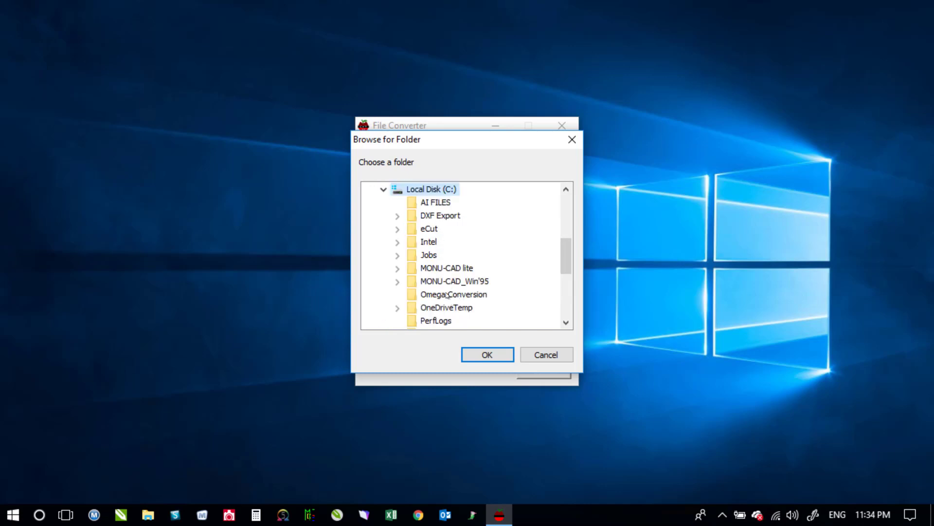
left_click(464, 299)
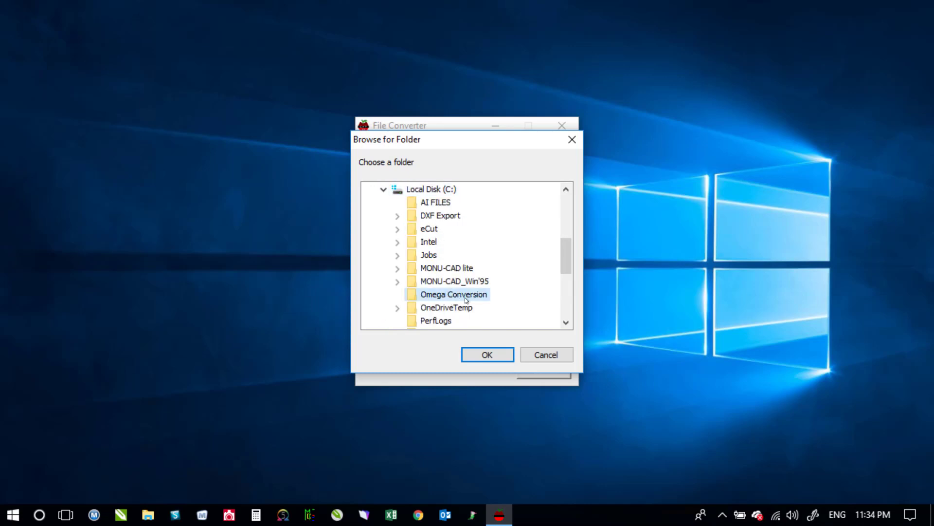
left_click(490, 359)
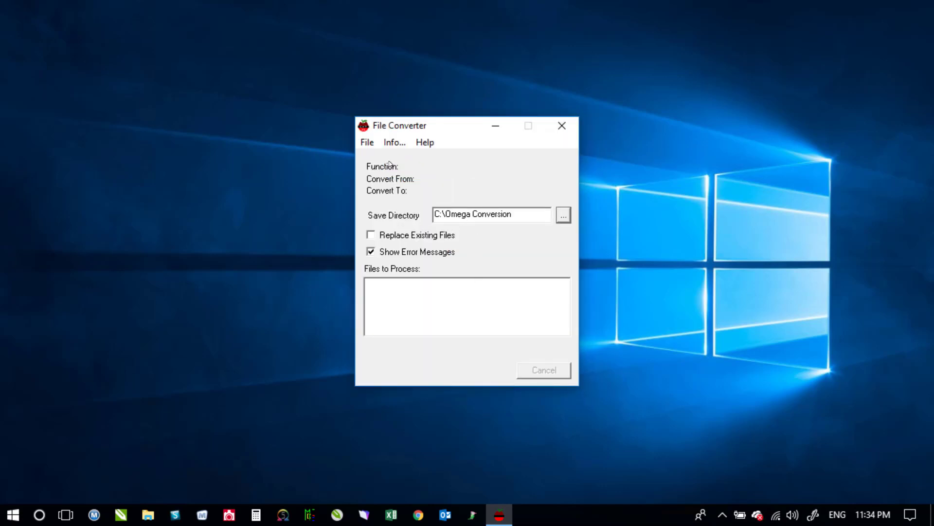
Step: Open the converter's Export dialog looking in the Omega Conversion folder
left_click(363, 142)
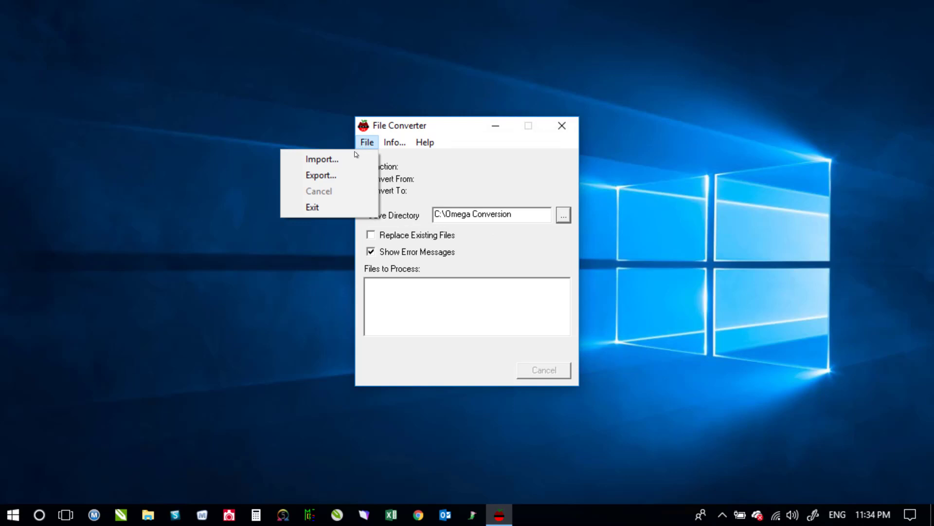
left_click(323, 177)
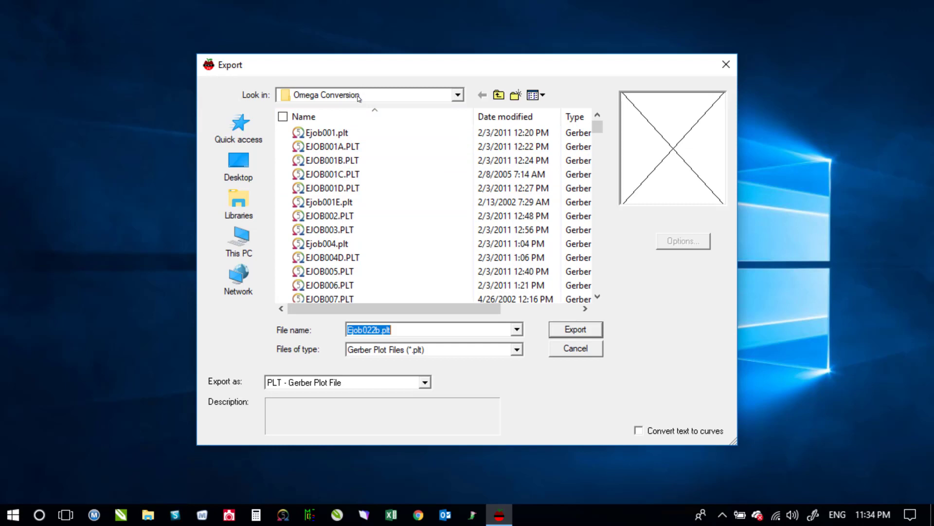
left_click(376, 95)
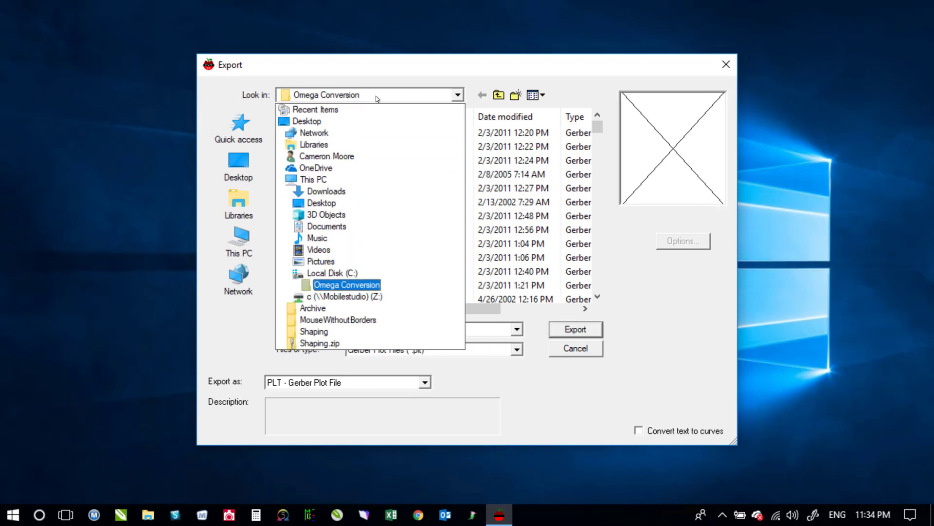
left_click(333, 286)
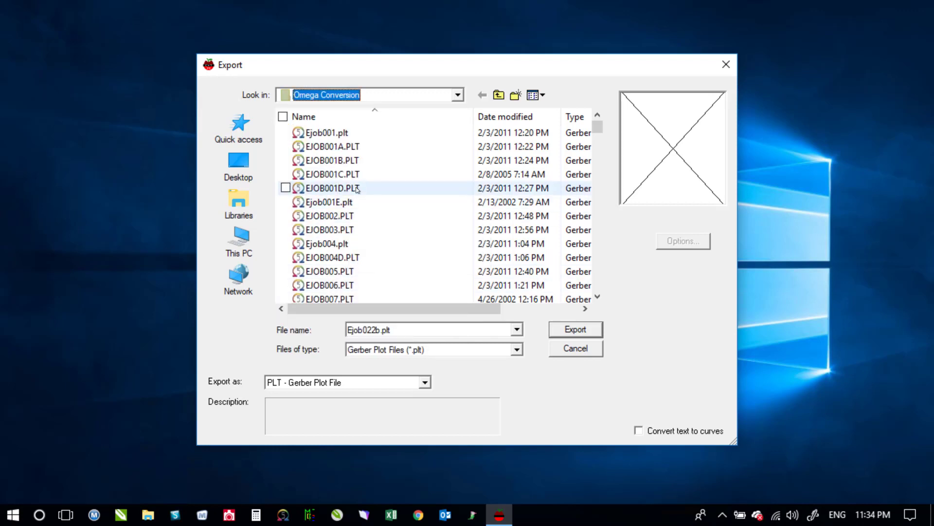
Step: Select every .plt file from Ejob001.plt through Ejob101.plt for export
left_click(334, 138)
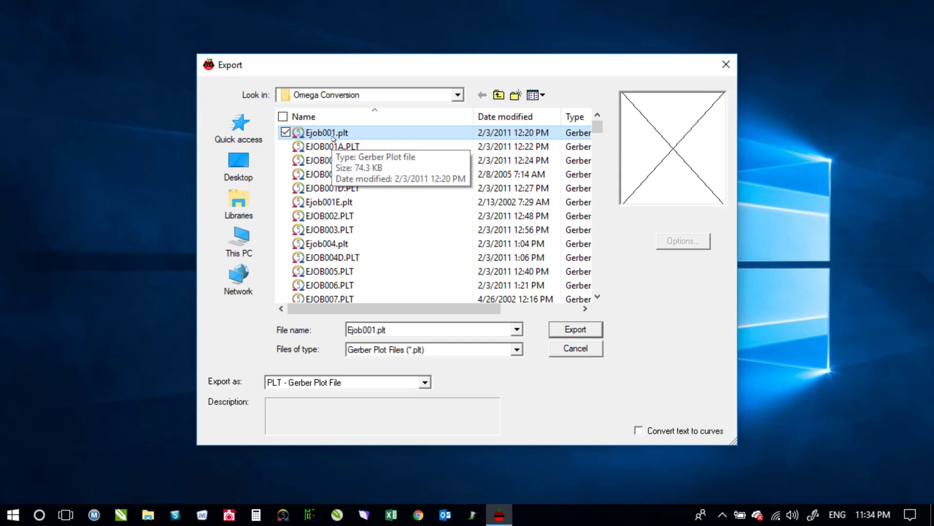
key("ctrl+a")
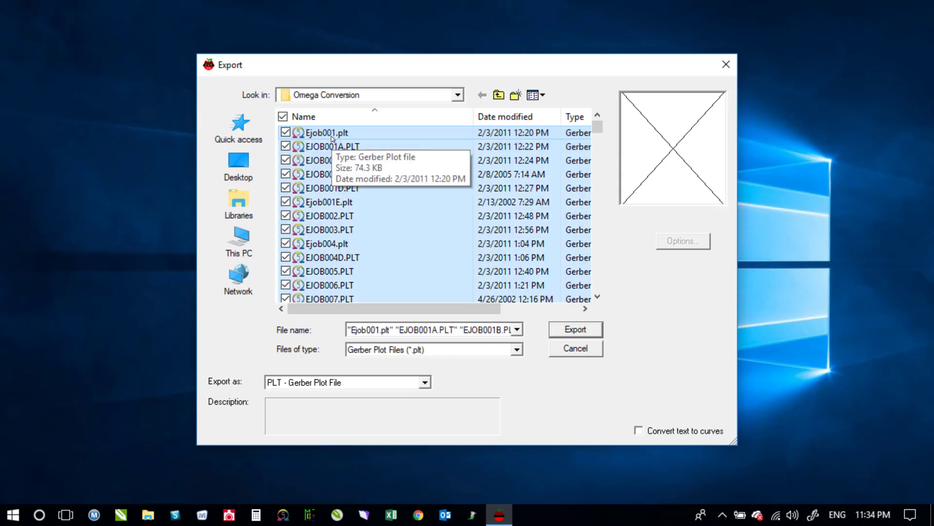
left_click(284, 118)
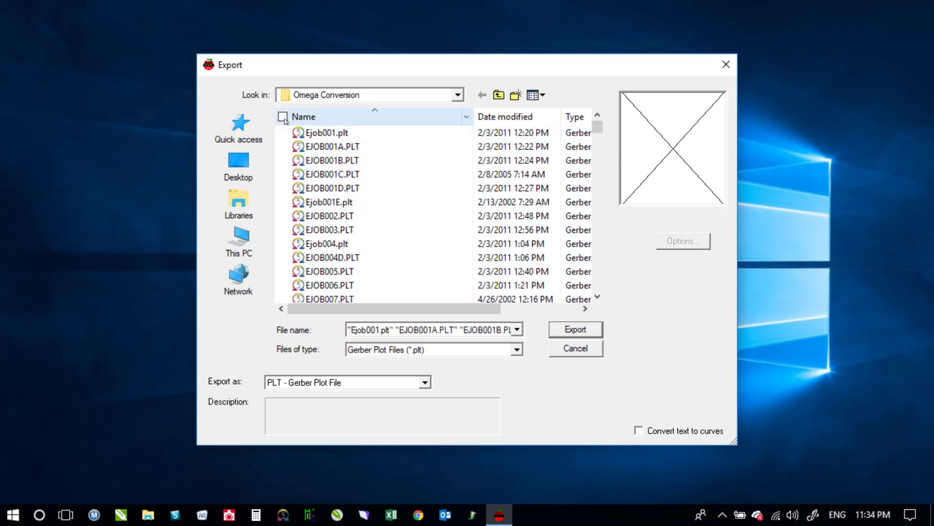
left_click(283, 118)
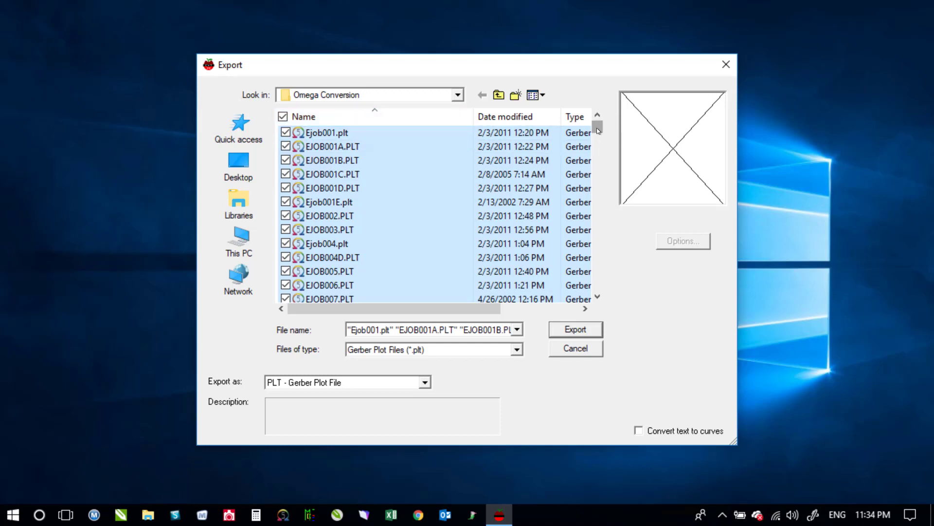
mouse_move(597, 127)
left_mouse_down()
mouse_move(600, 285)
mouse_move(597, 126)
left_mouse_up()
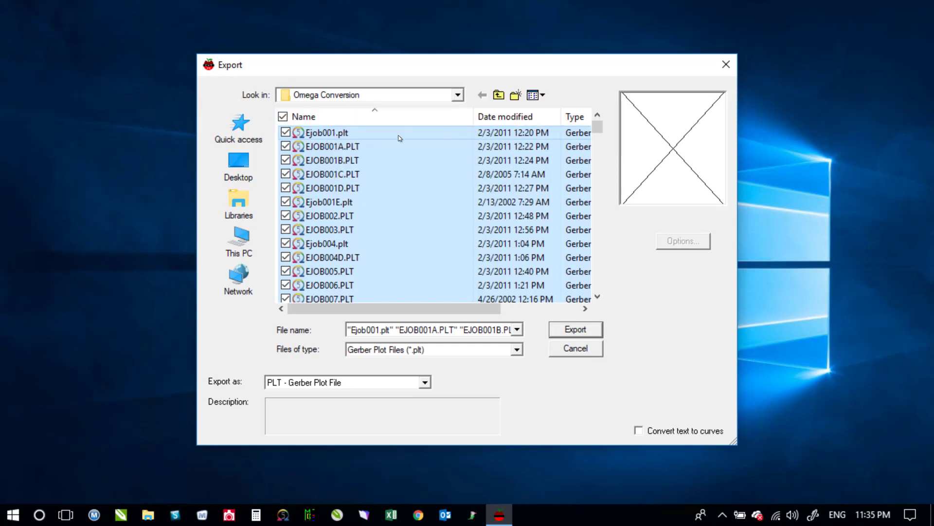
left_click(340, 135)
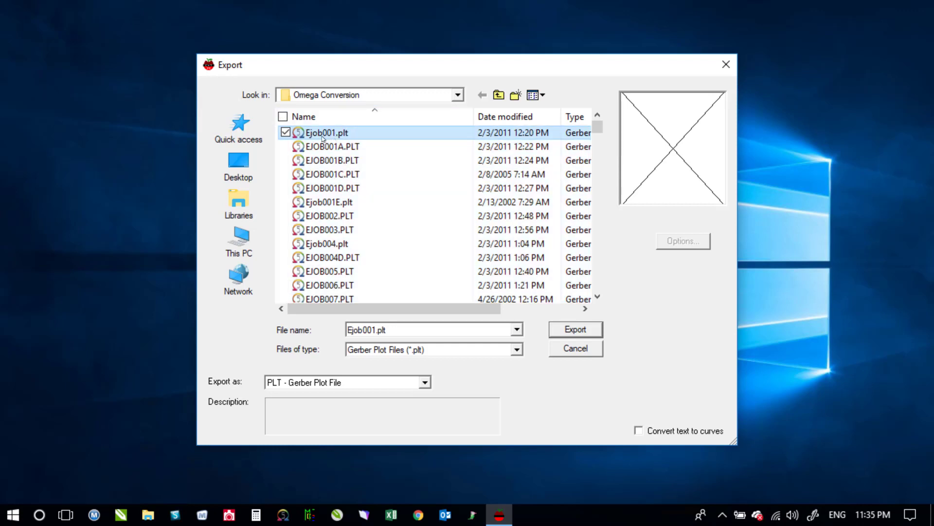
left_click_drag(598, 125, 599, 280)
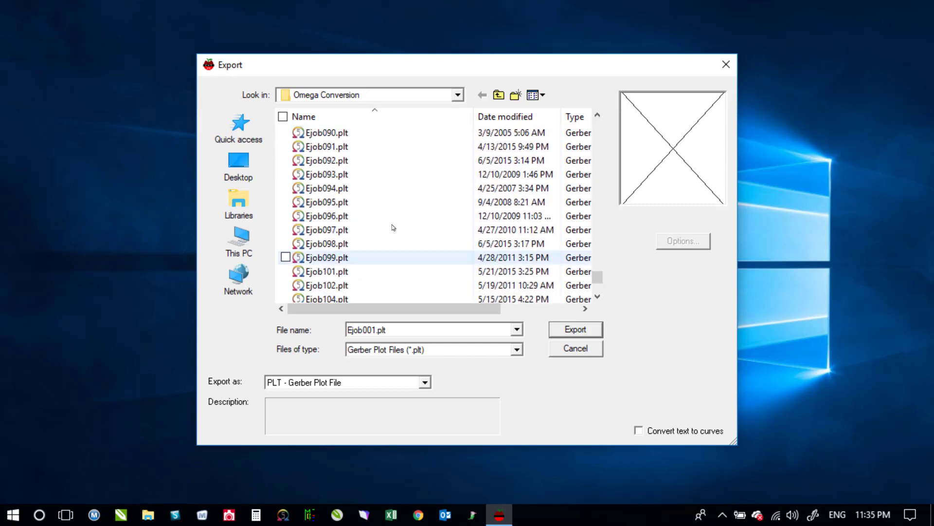
left_click(330, 271, "shift")
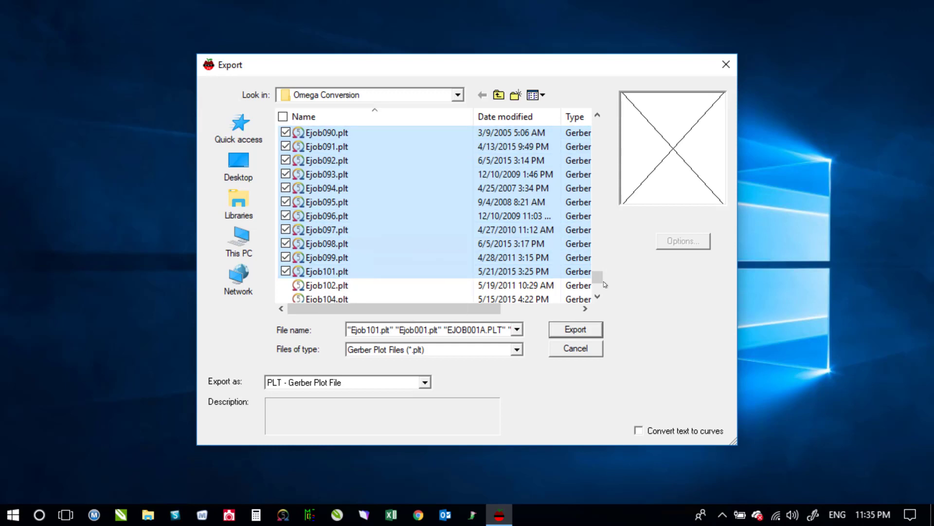
left_click_drag(599, 280, 591, 123)
left_click(283, 118)
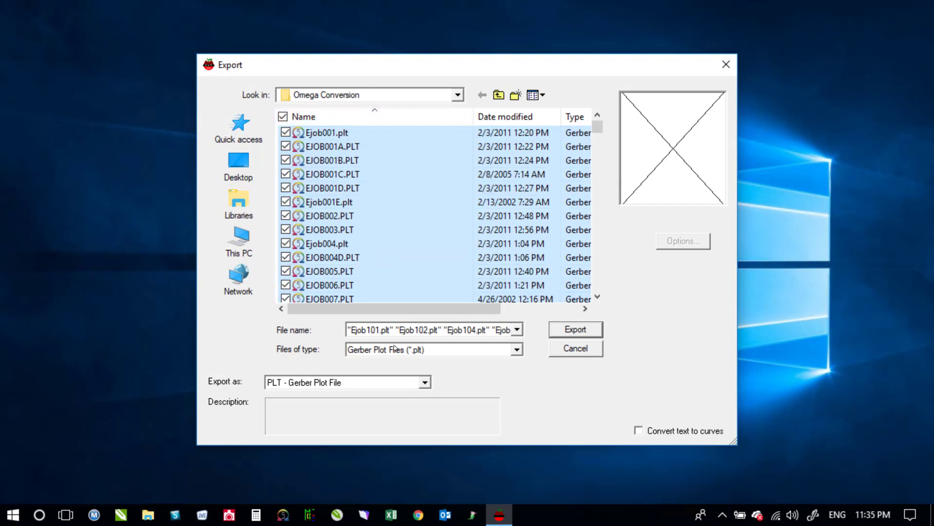
Step: Set the export format to AI - (GSP) Adobe Illustrator File and accept its options
left_click(321, 385)
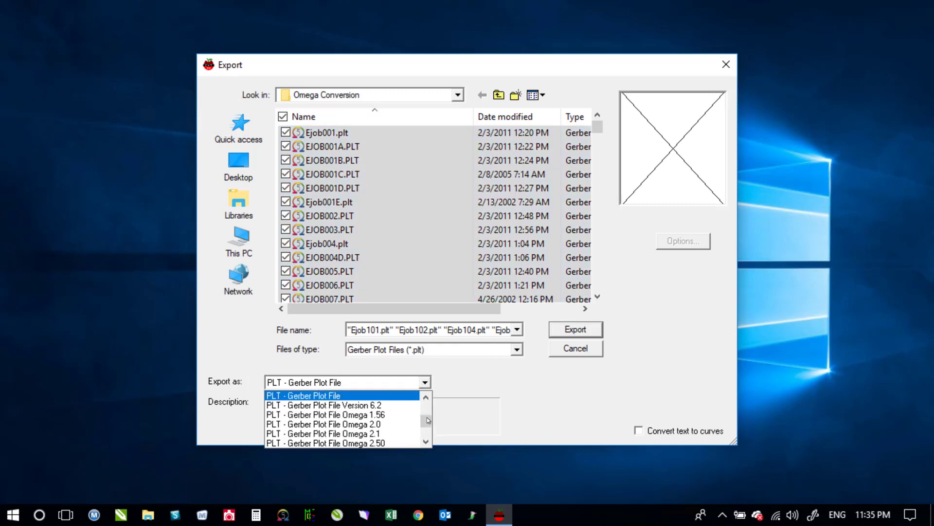
scroll(425, 424, "up", 5)
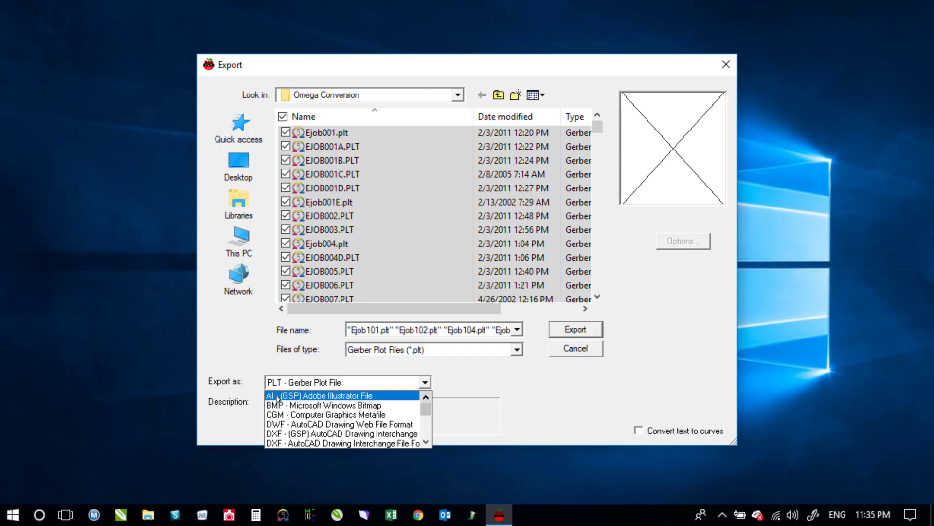
left_click(278, 396)
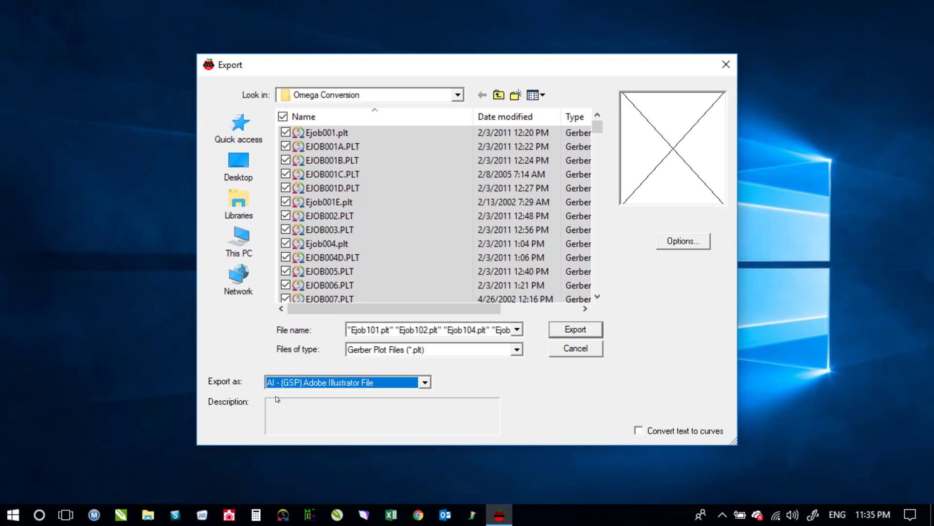
left_click(676, 244)
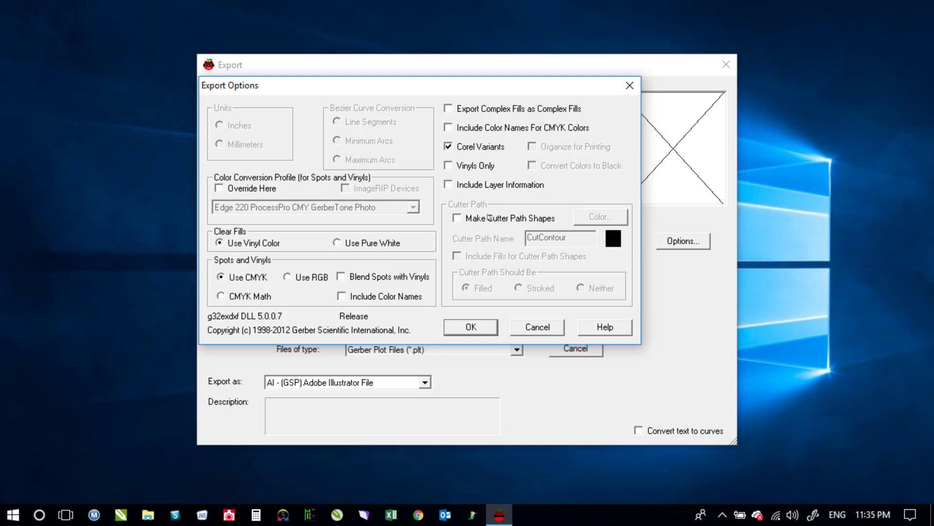
left_click(471, 328)
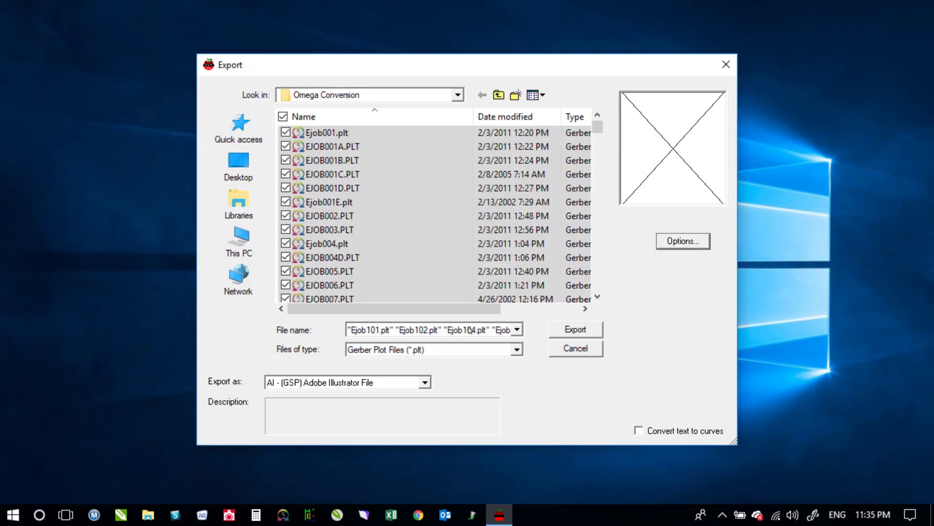
Step: Start the AI conversion and dismiss the missing source shape error so it continues
left_click(569, 331)
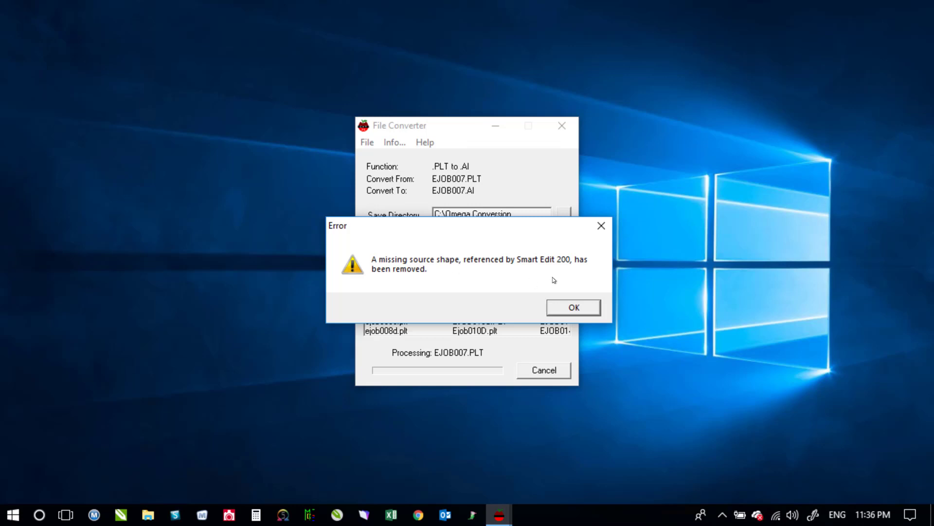
left_click(557, 311)
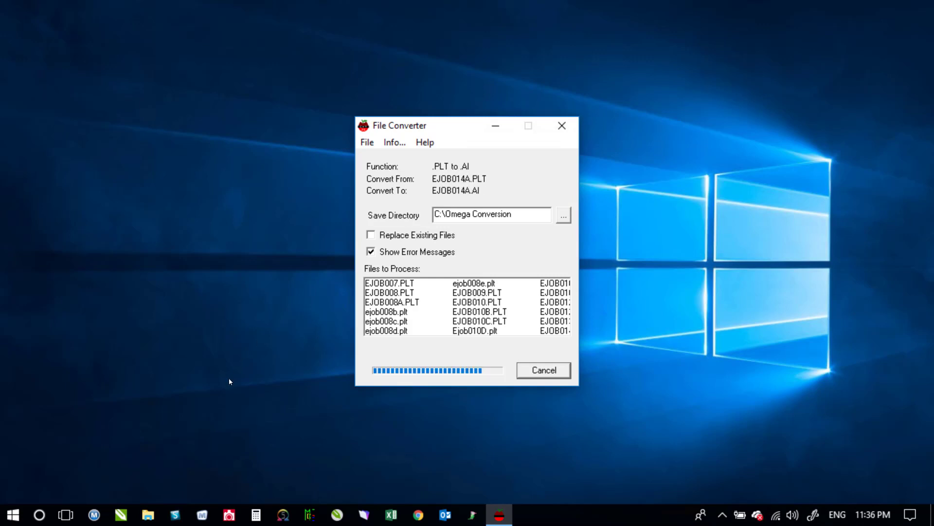
Step: Open C:\Omega Conversion in File Explorer and group its files by Type
left_click(148, 515)
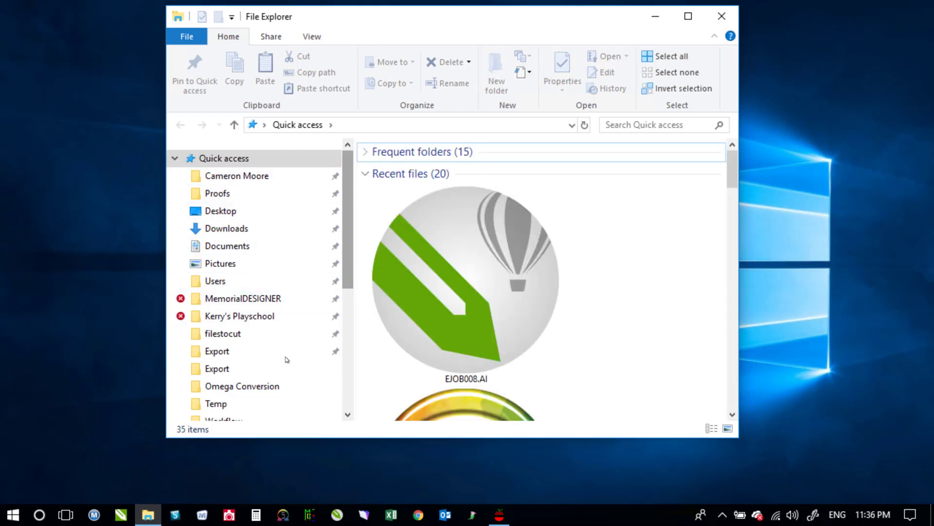
left_click(302, 386)
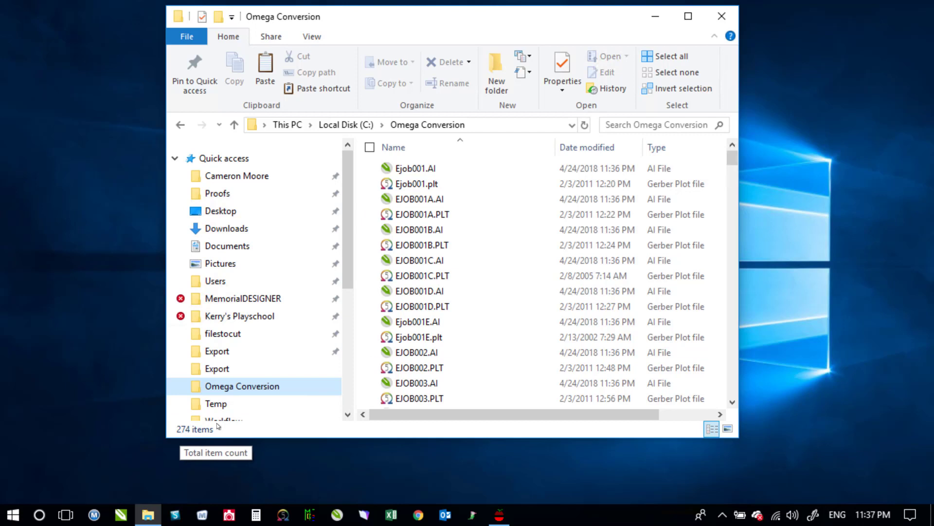
right_click(367, 179)
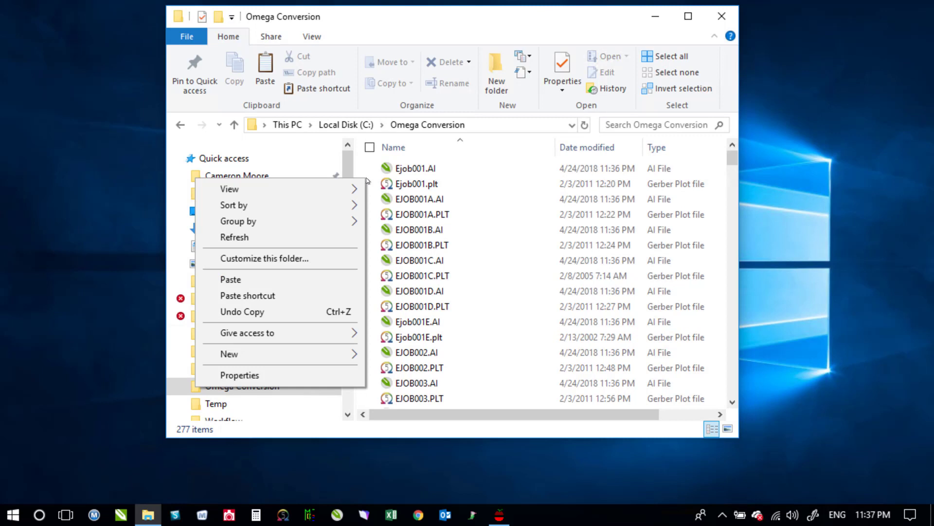
mouse_move(285, 207)
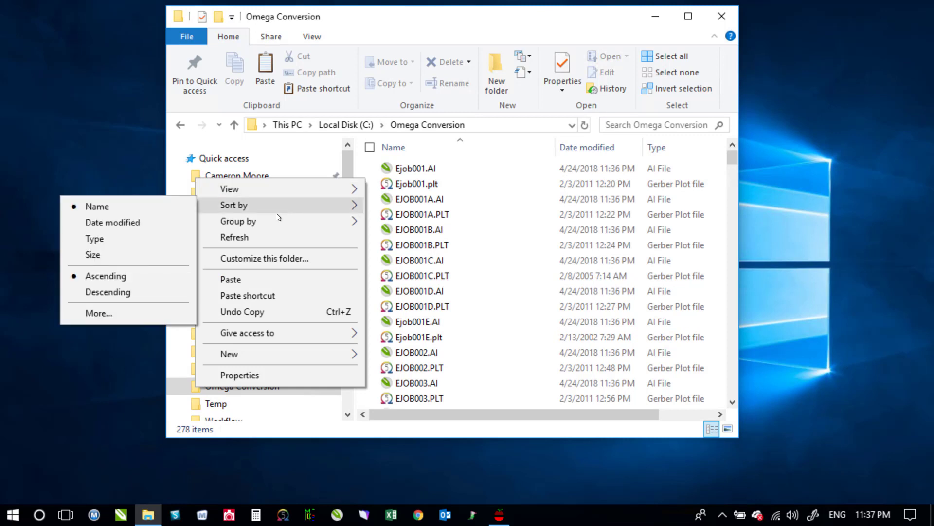
left_click(106, 255)
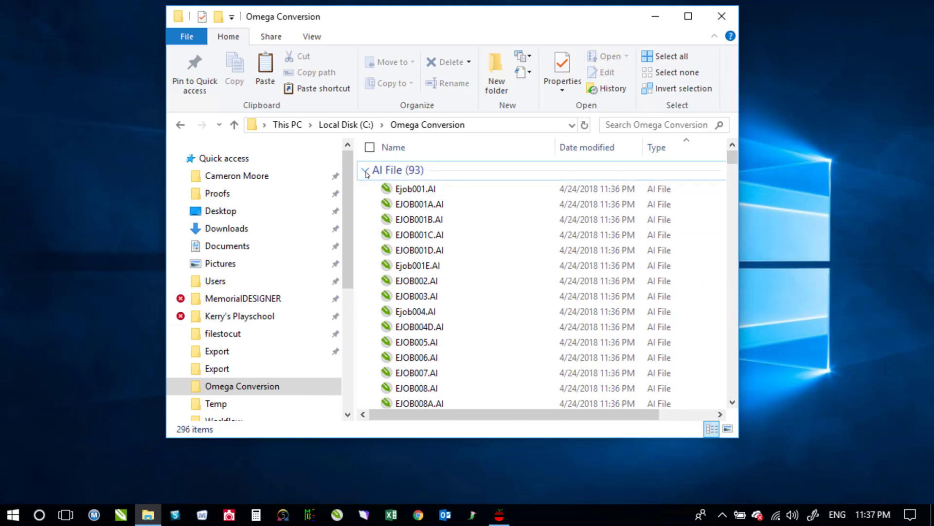
Step: Collapse and re-expand the AI File and Gerber Plot file groups to review them
left_click(366, 171)
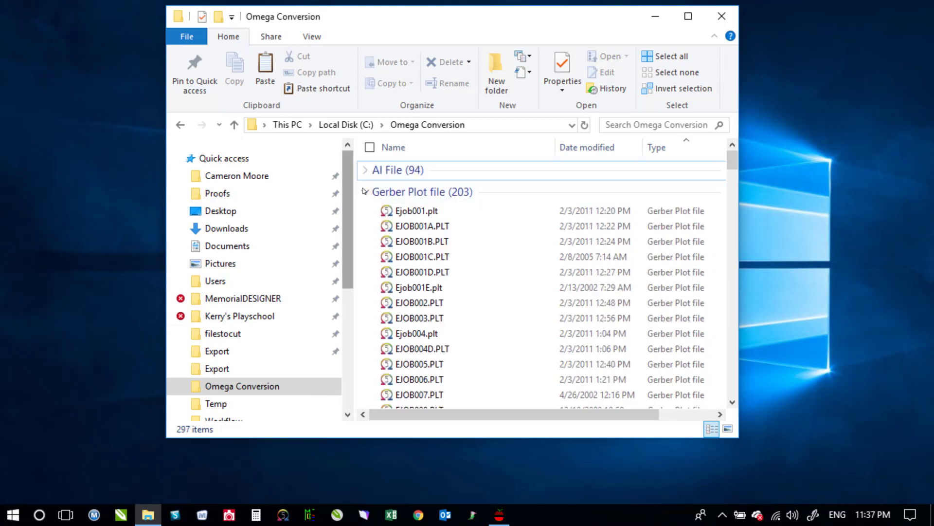
left_click(369, 193)
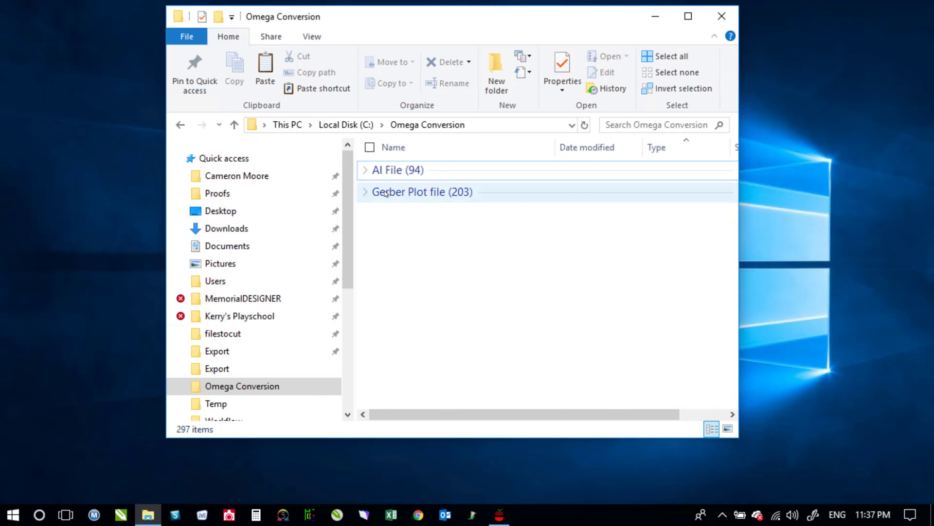
left_click(368, 194)
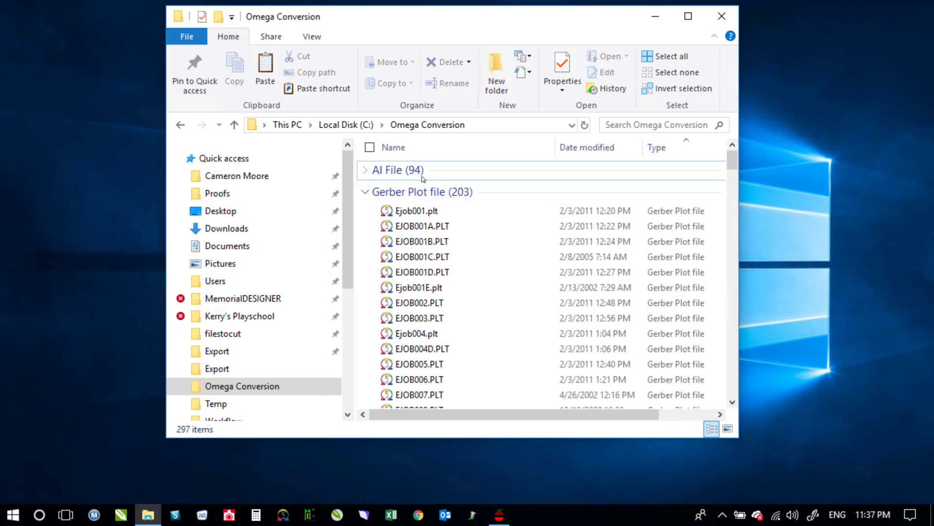
left_click(367, 171)
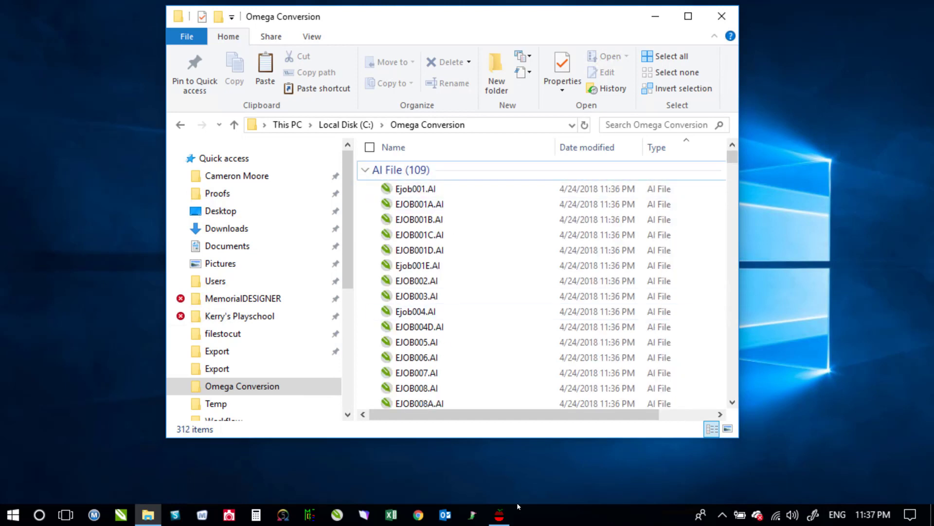
Step: Place the File Converter window side by side with the Explorer folder listing
left_click(500, 516)
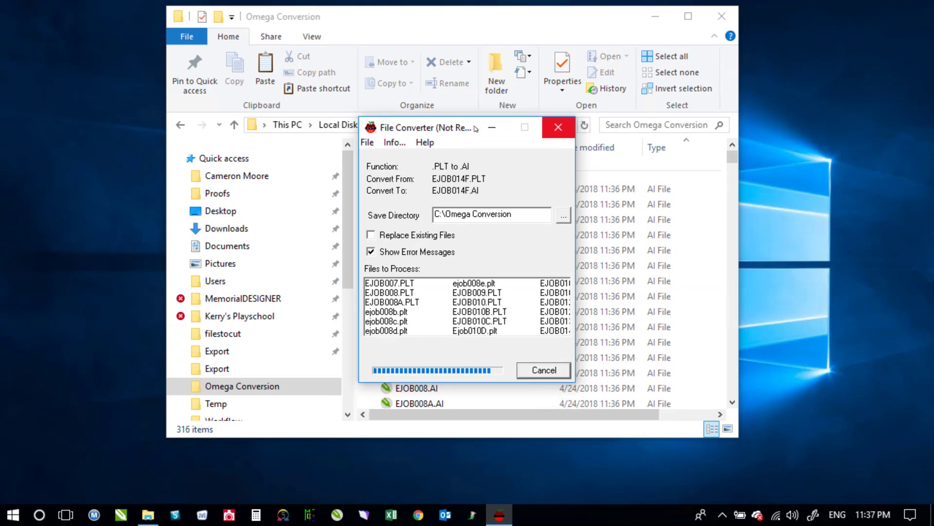
left_click_drag(443, 132, 770, 125)
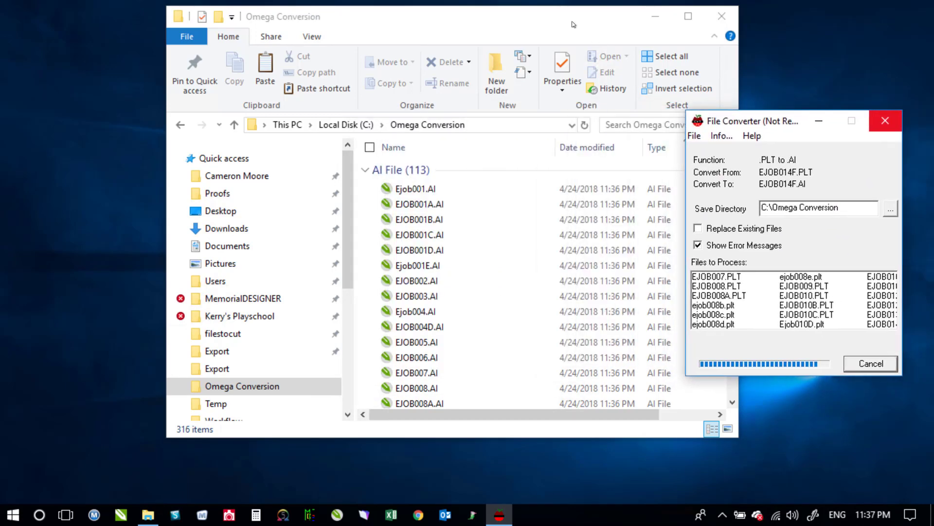
left_click_drag(571, 19, 440, 26)
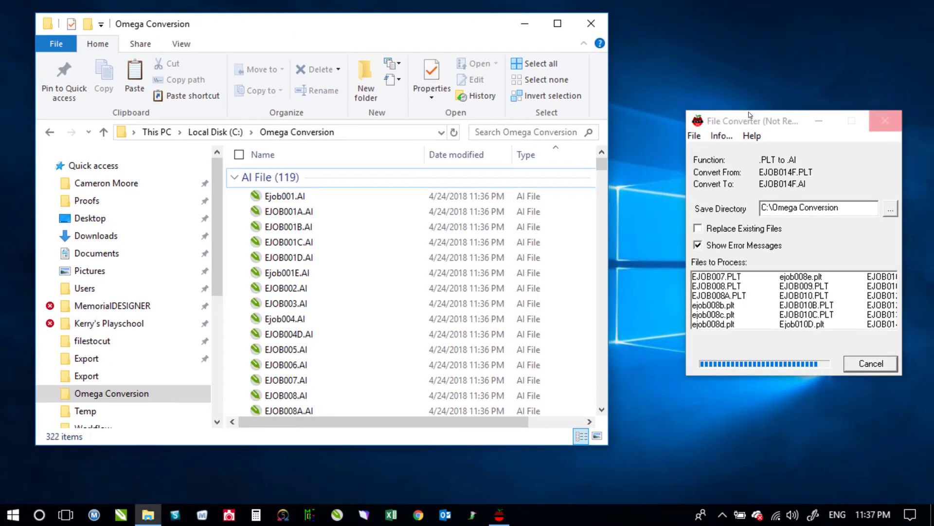
left_click_drag(747, 119, 693, 103)
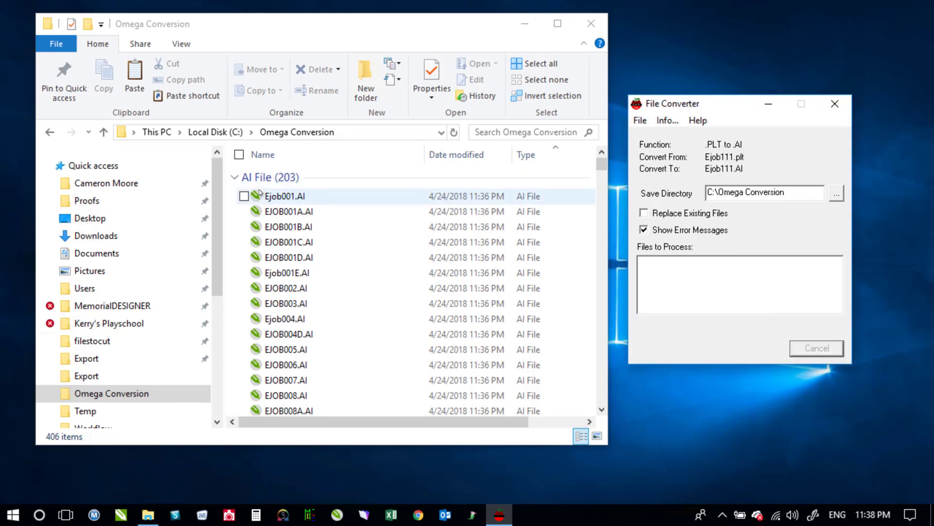
Step: Compare group counts to confirm 203 AI files match the 203 plot files
left_click(235, 178)
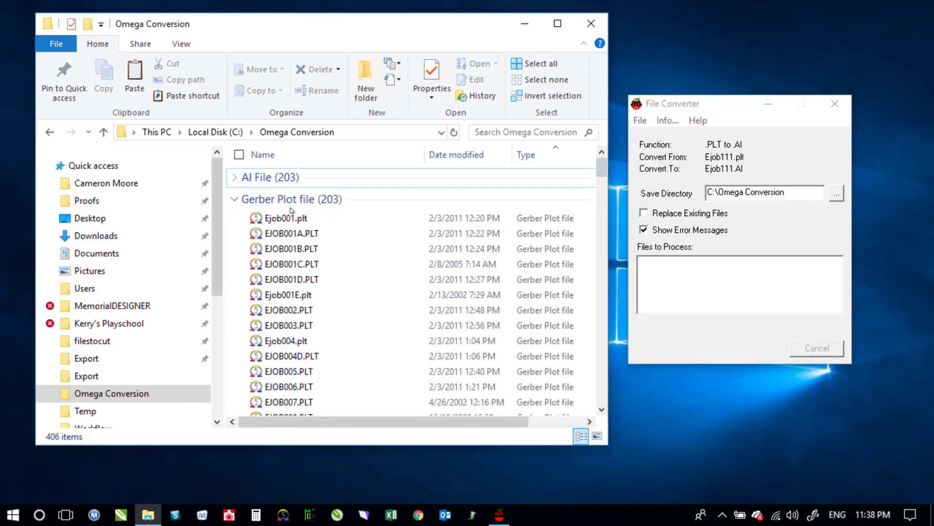
left_click(234, 200)
left_click(235, 200)
left_click(234, 178)
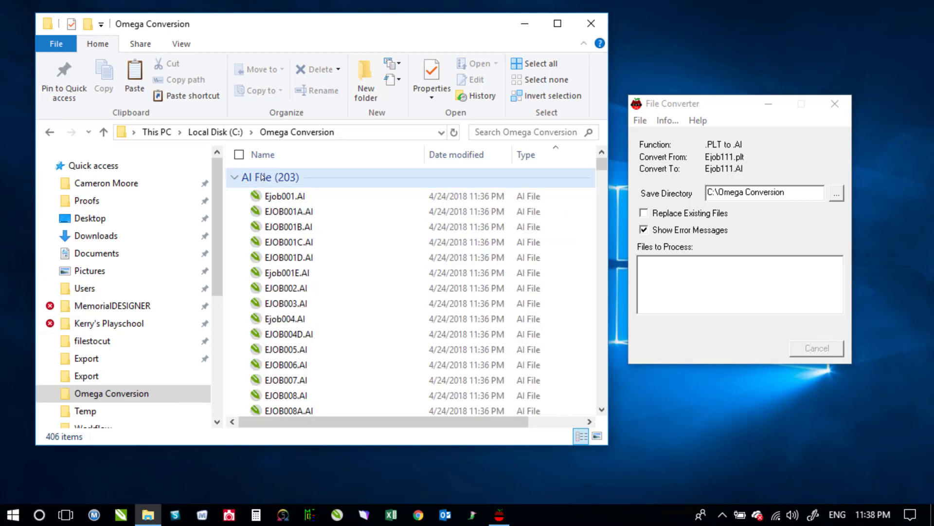
left_click(711, 109)
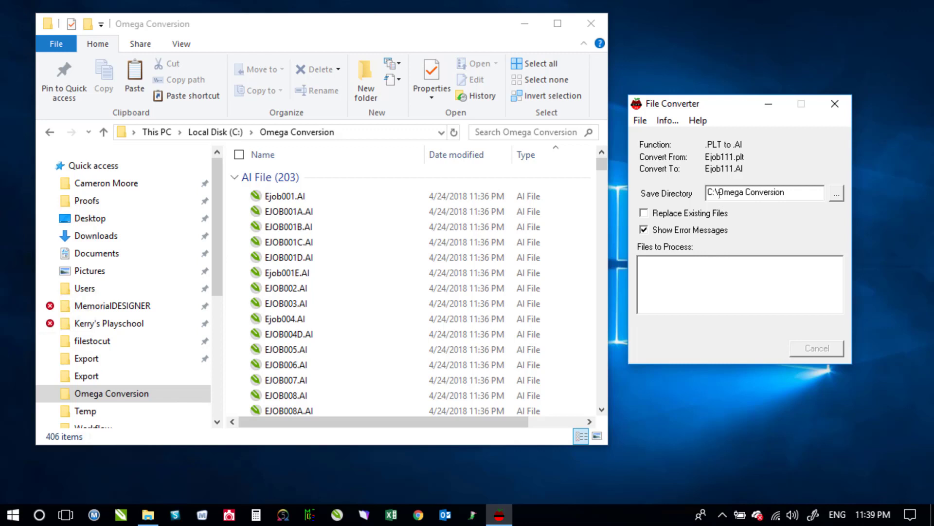
Step: Open File > Export in the converter and close it without exporting
left_click(641, 122)
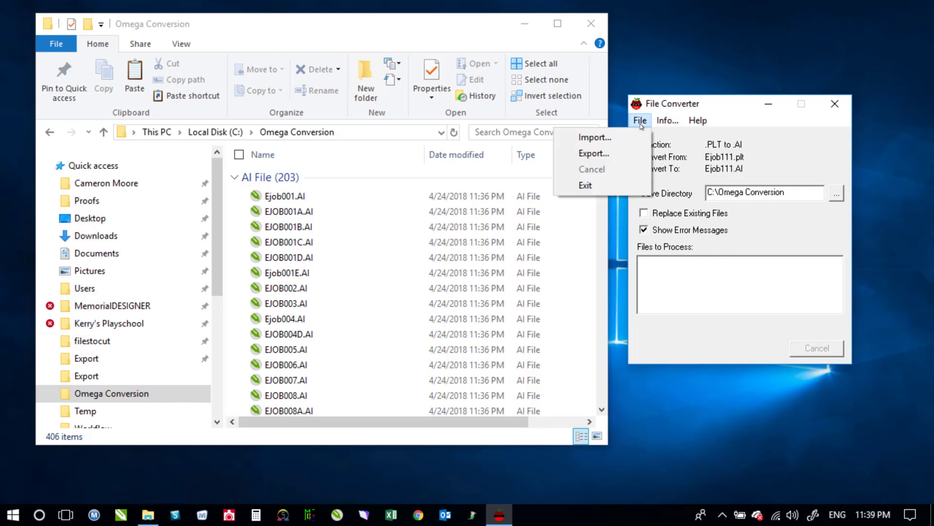
left_click(601, 155)
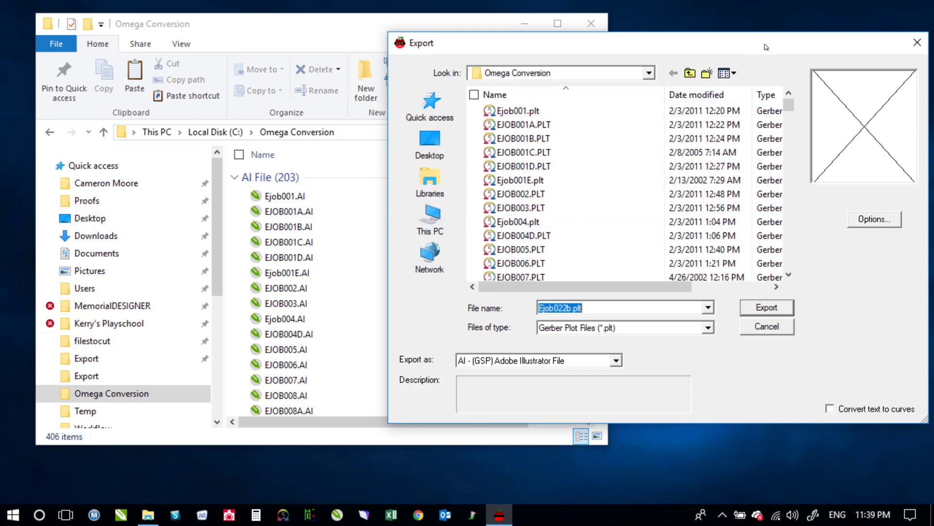
left_click(917, 44)
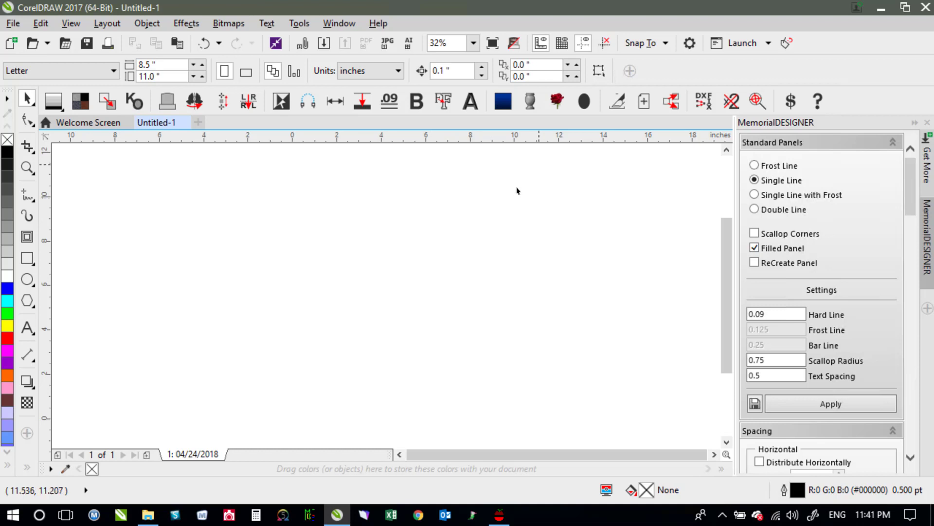
Step: Show Get More's Extensions list and scroll to the installed File Converter extension
left_click(928, 163)
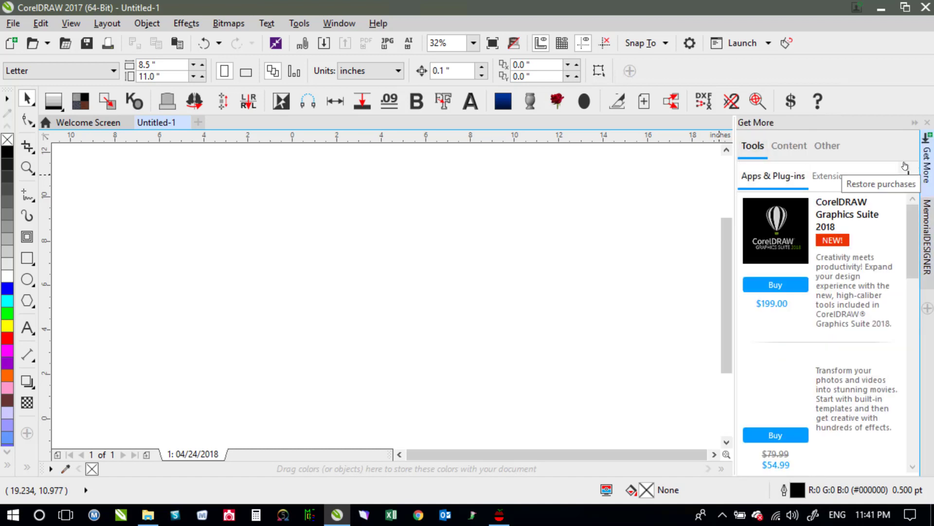
left_click(832, 178)
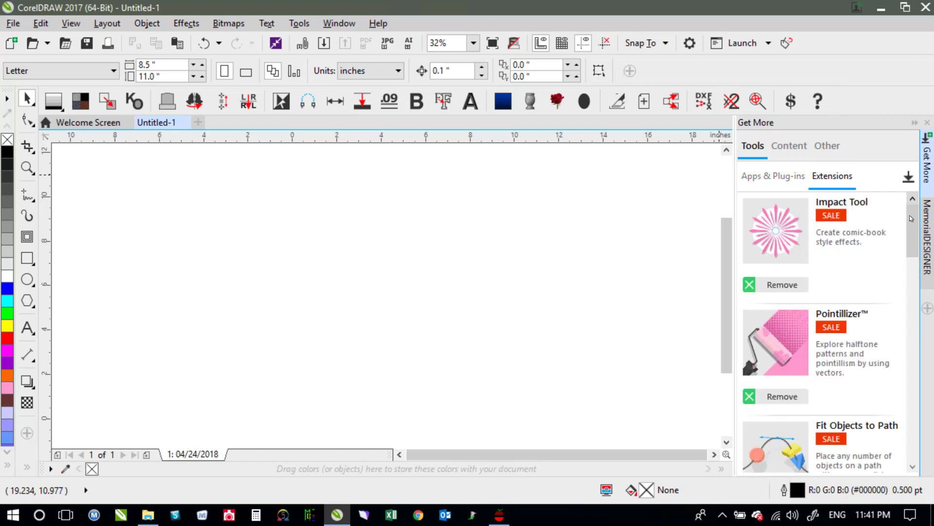
left_click_drag(911, 225, 920, 437)
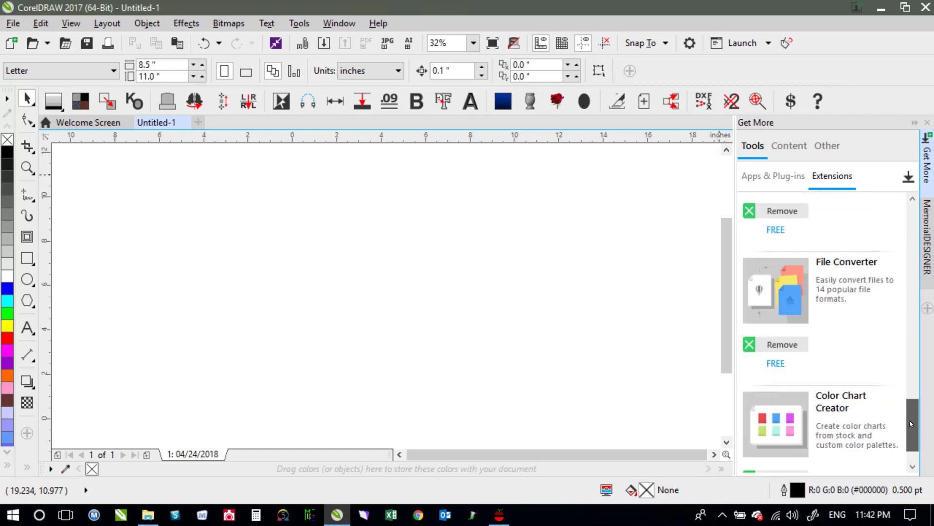
scroll(824, 284, "up", 1)
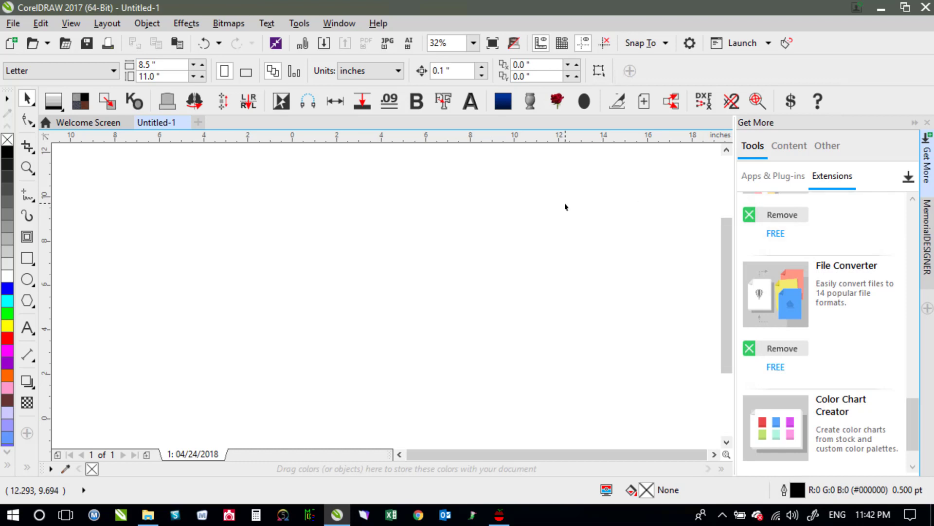
Step: Run the FileConverter project's Converter.Start macro via Tools > Macros > Run Macro
left_click(299, 23)
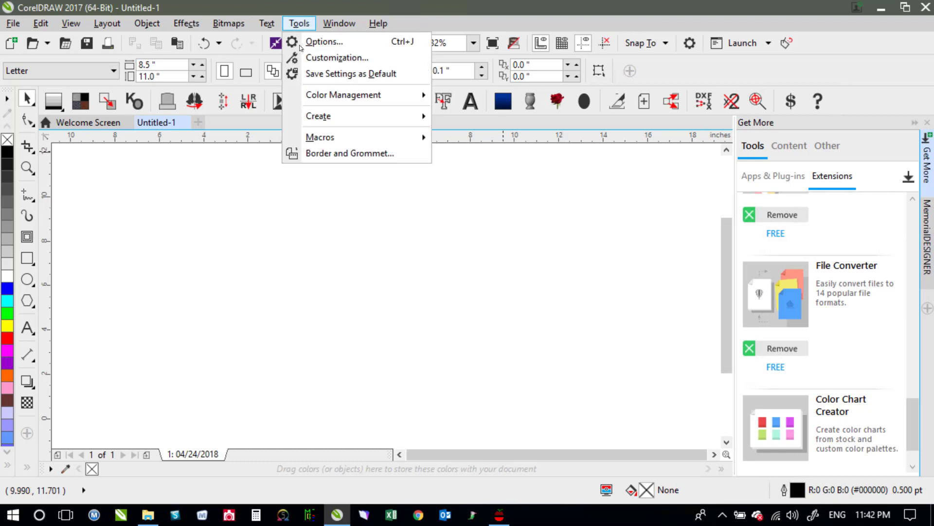
mouse_move(325, 140)
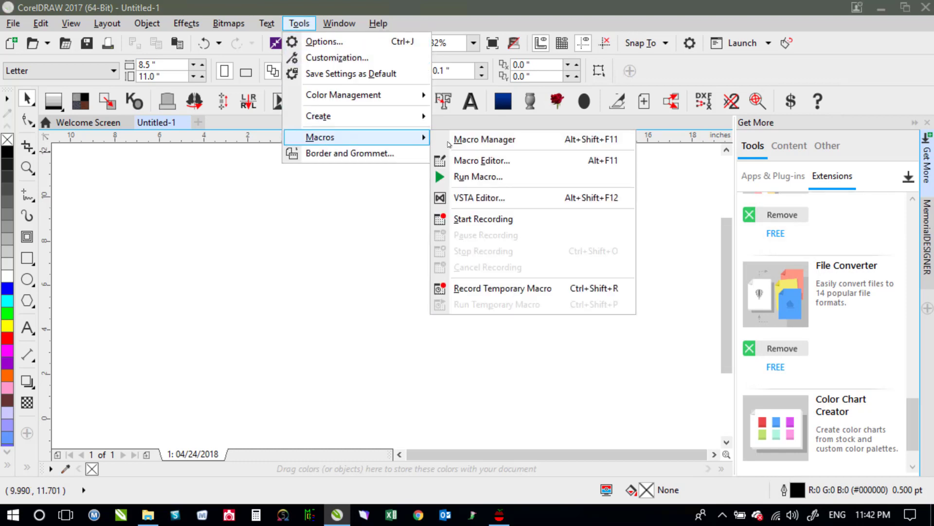
left_click(502, 178)
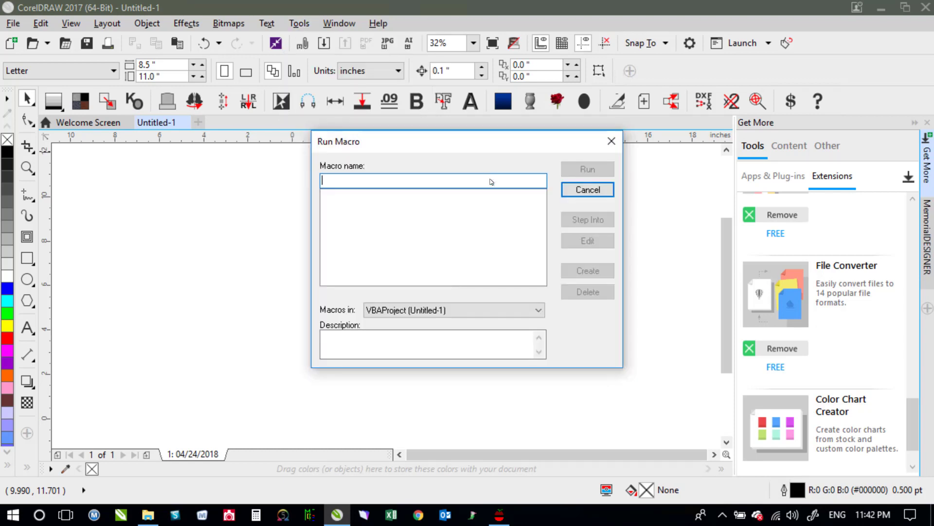
left_click(389, 313)
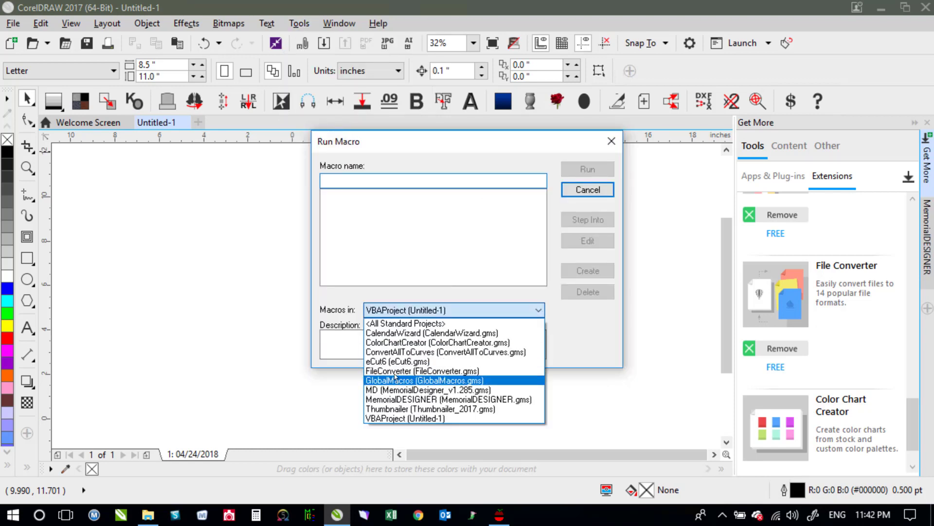
left_click(395, 372)
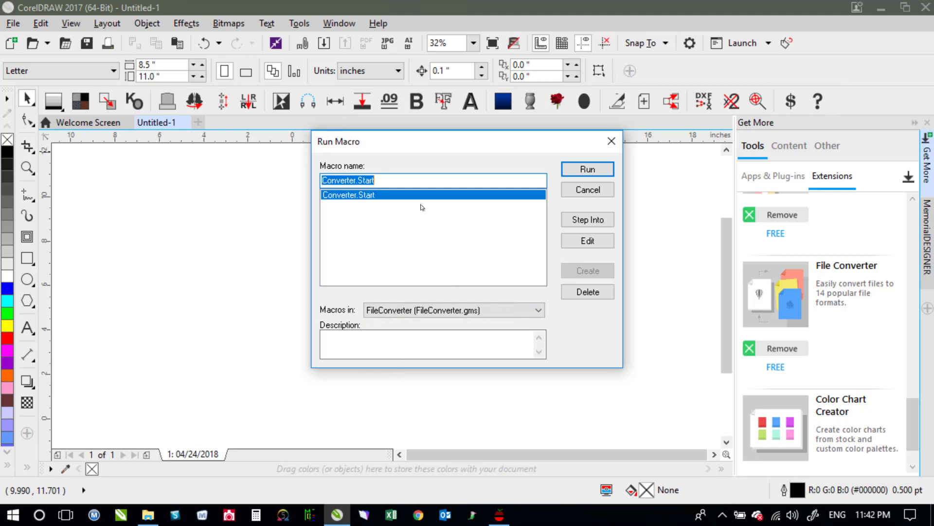
left_click(587, 172)
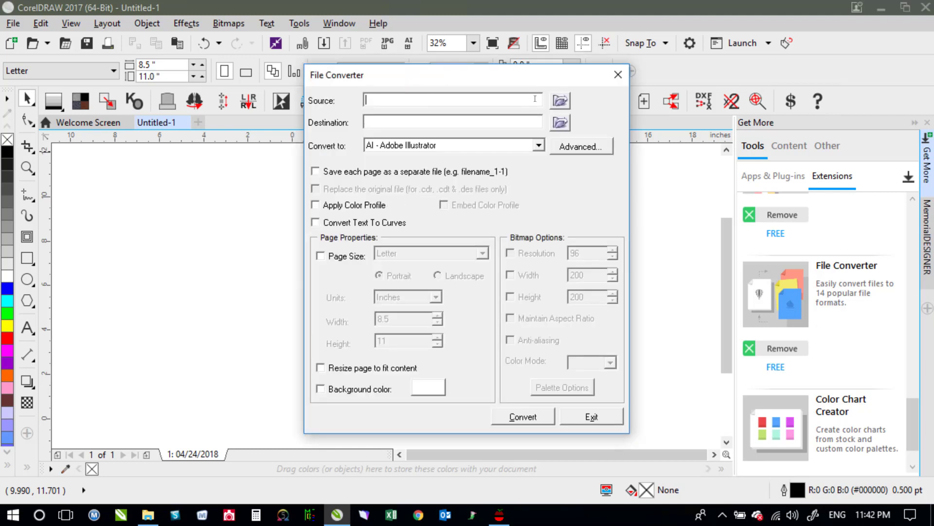
Step: Set the converter's source folder to C:\Omega Conversion
left_click(560, 100)
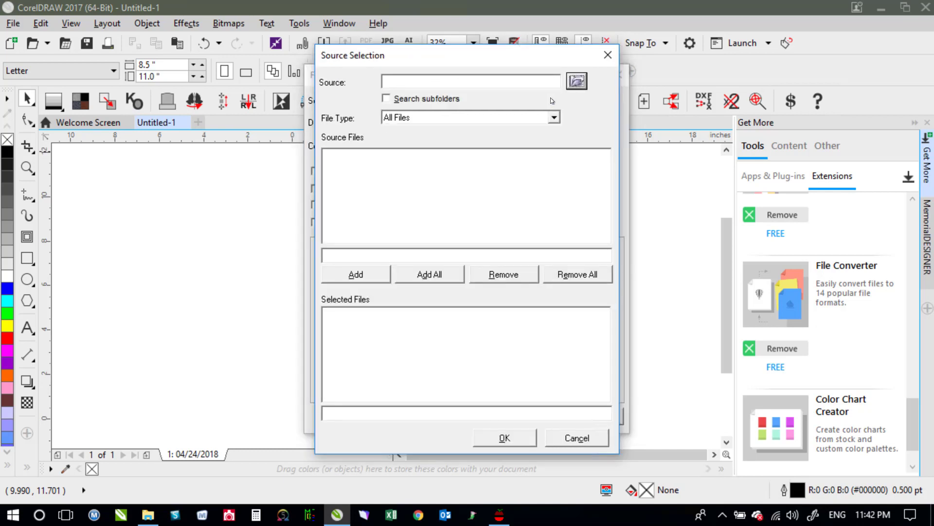
left_click(577, 81)
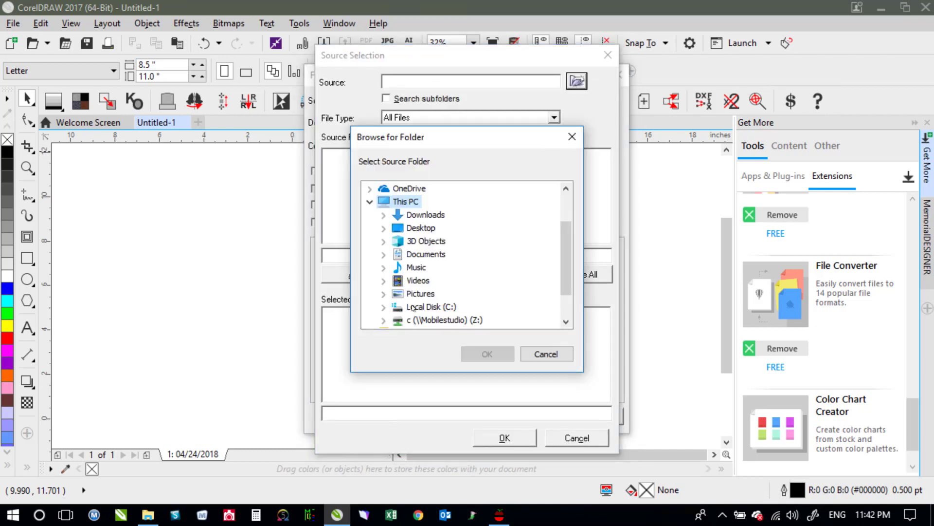
left_click(414, 307)
left_click(385, 309)
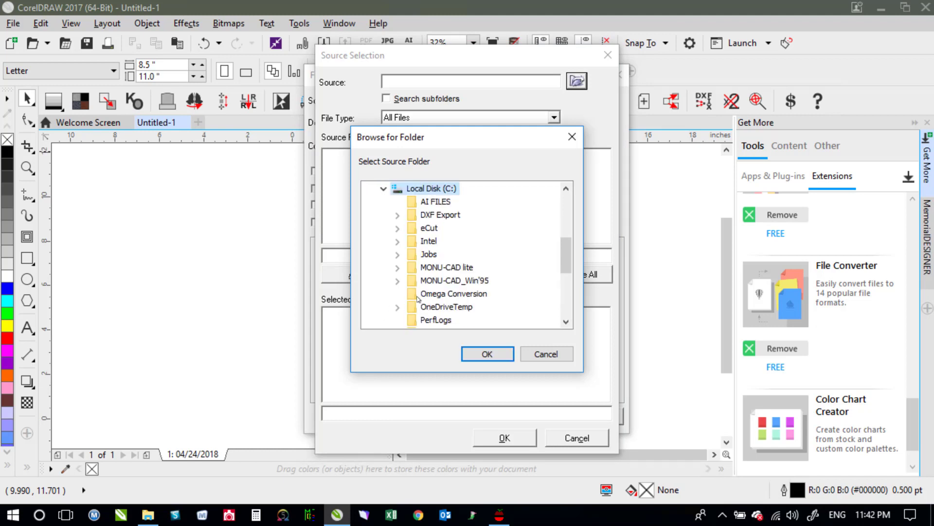
left_click(449, 295)
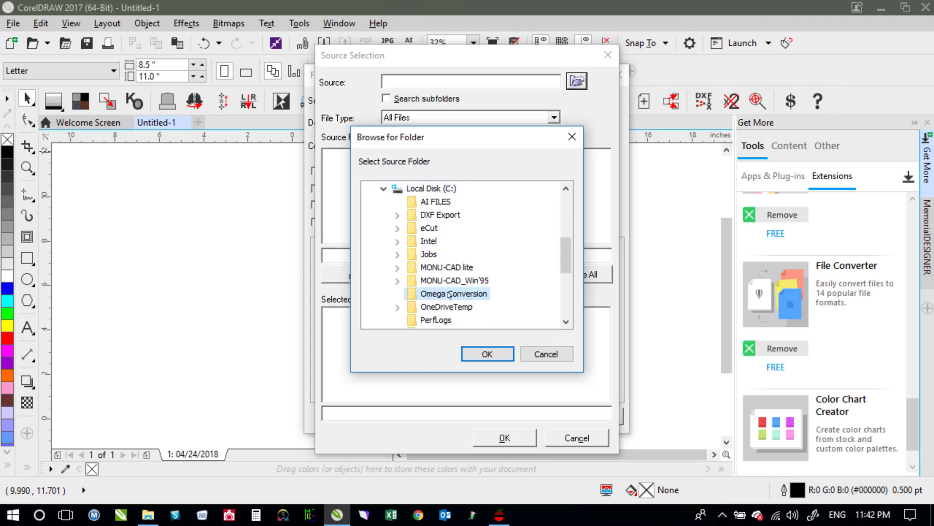
left_click(506, 345)
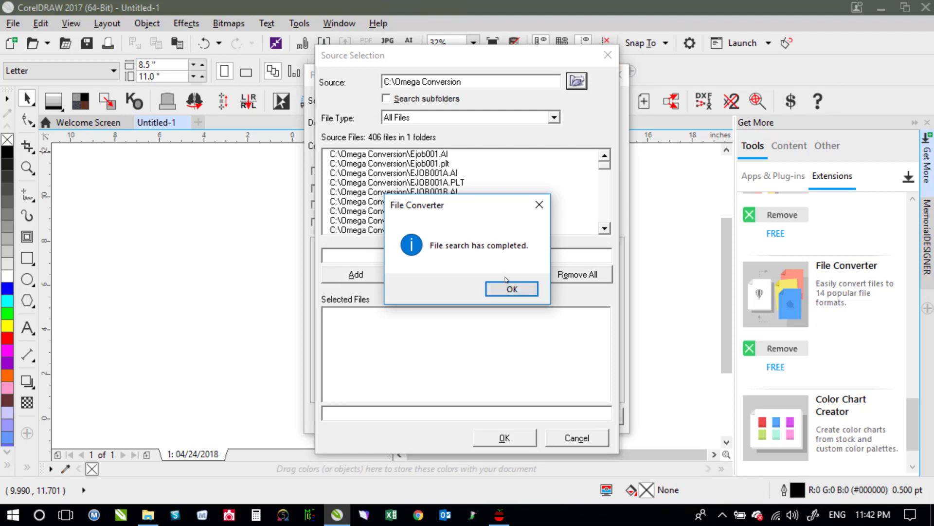
left_click(510, 287)
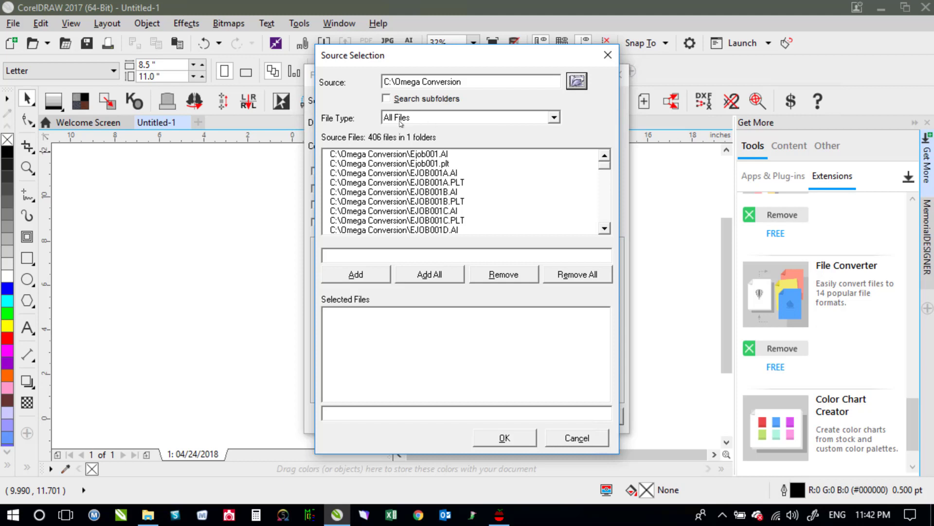
Step: Filter the source to AI - Adobe Illustrator files and add all 203 to the conversion
left_click(416, 119)
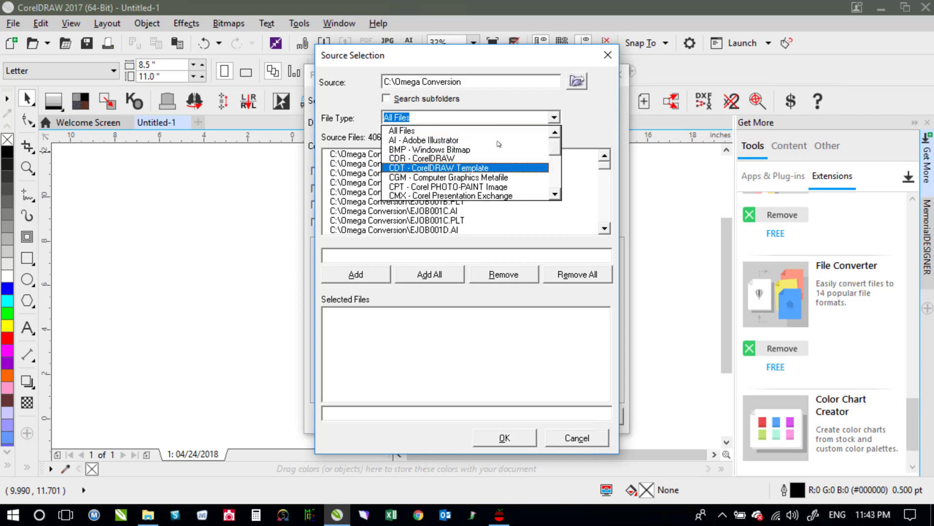
left_click(416, 141)
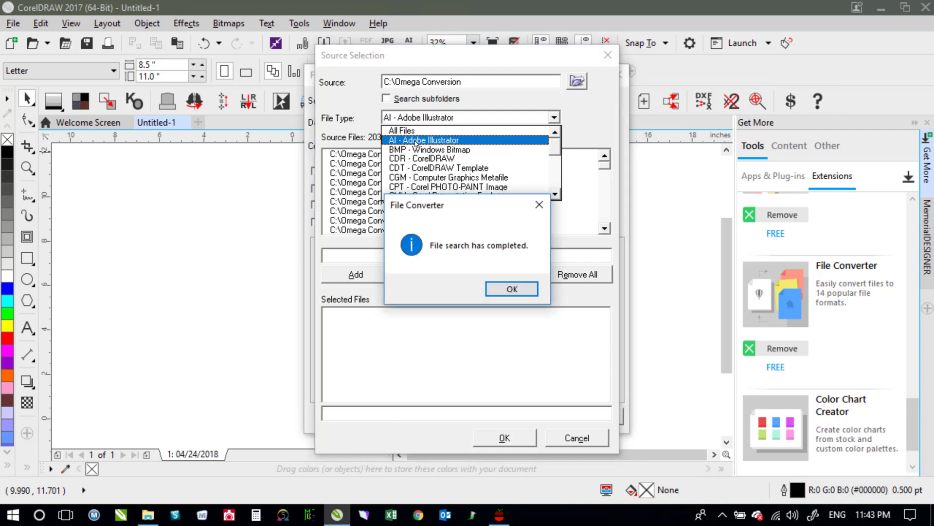
left_click(507, 288)
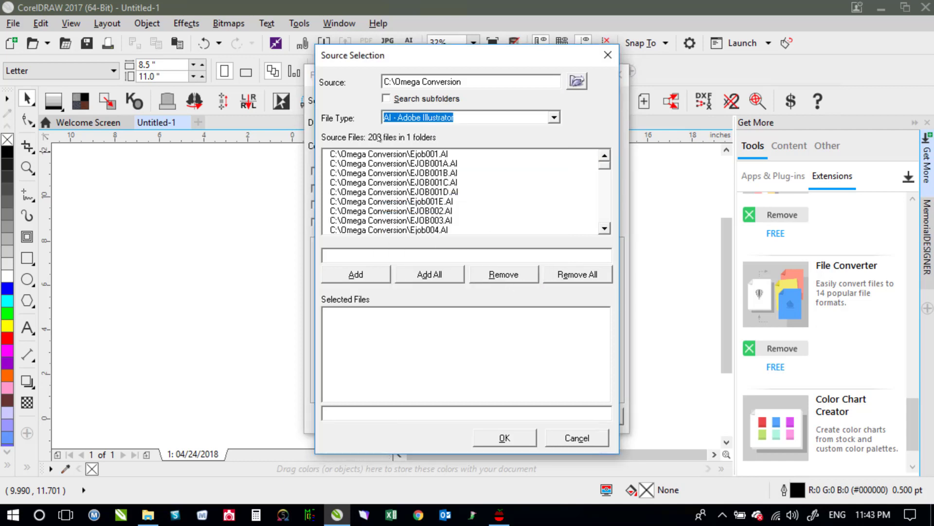
left_click(427, 275)
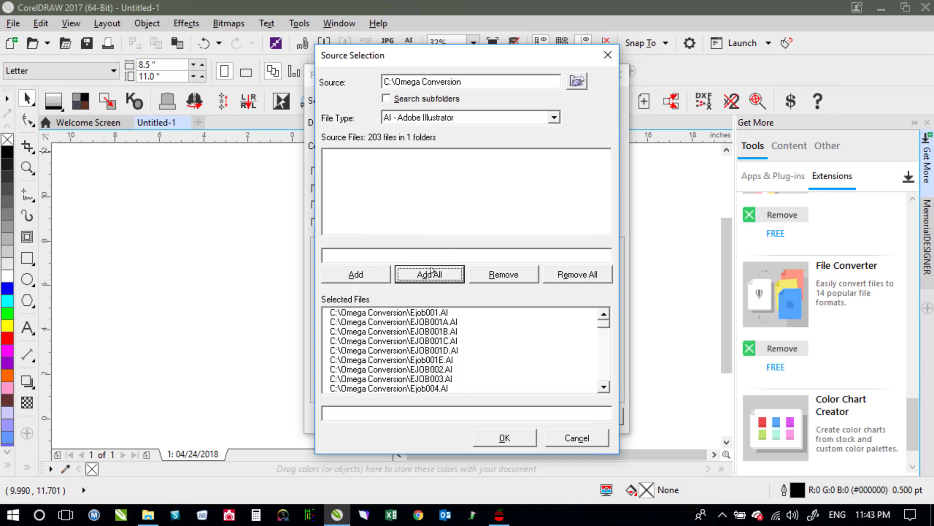
left_click(504, 438)
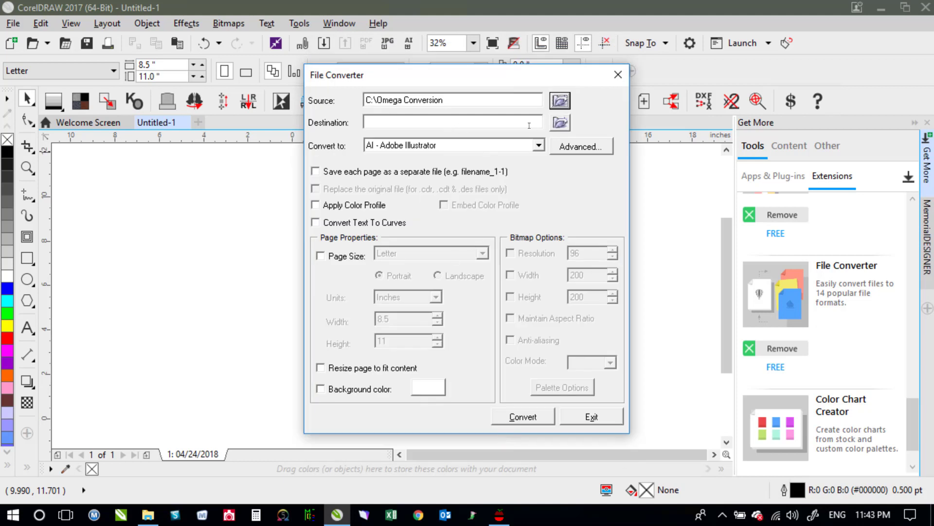
Step: Set the destination to C:\Omega Conversion and the output format to CDR - CorelDRAW version 19
left_click(561, 123)
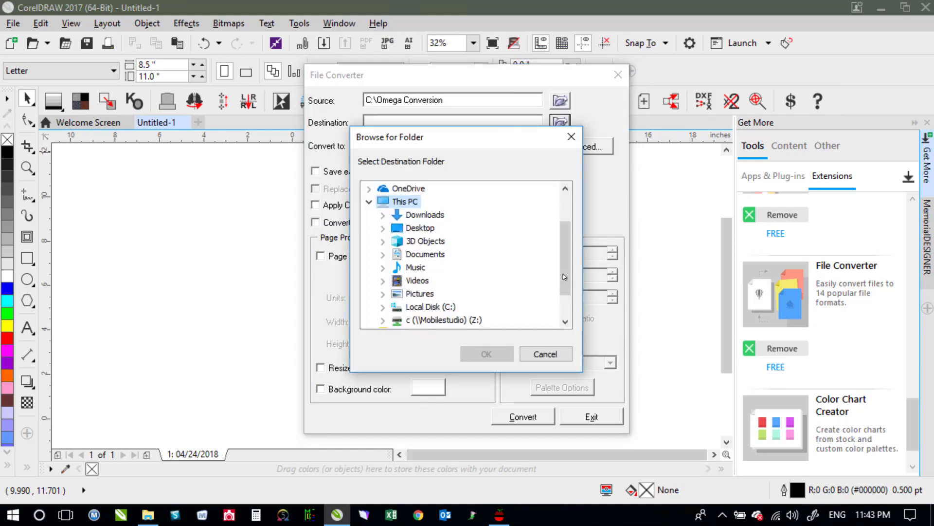
left_click_drag(562, 272, 563, 299)
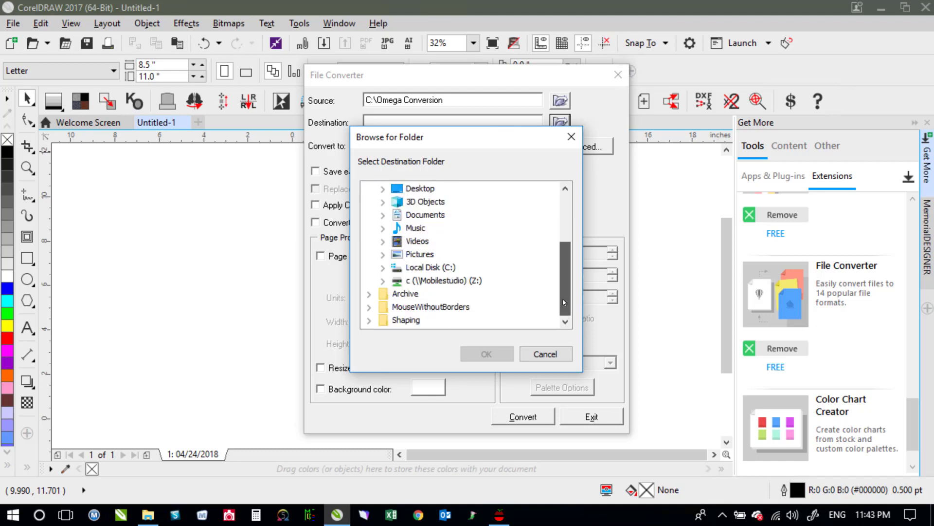
left_click(383, 269)
left_click(460, 294)
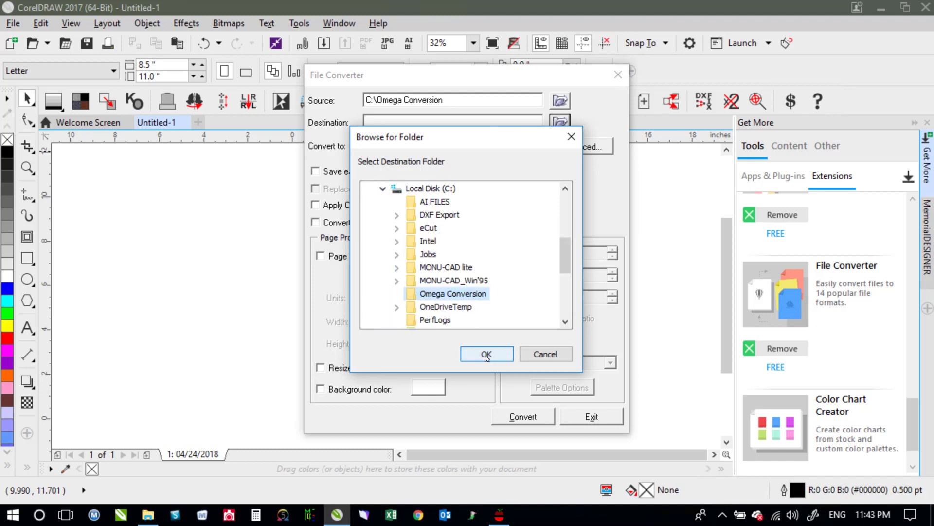
left_click(487, 354)
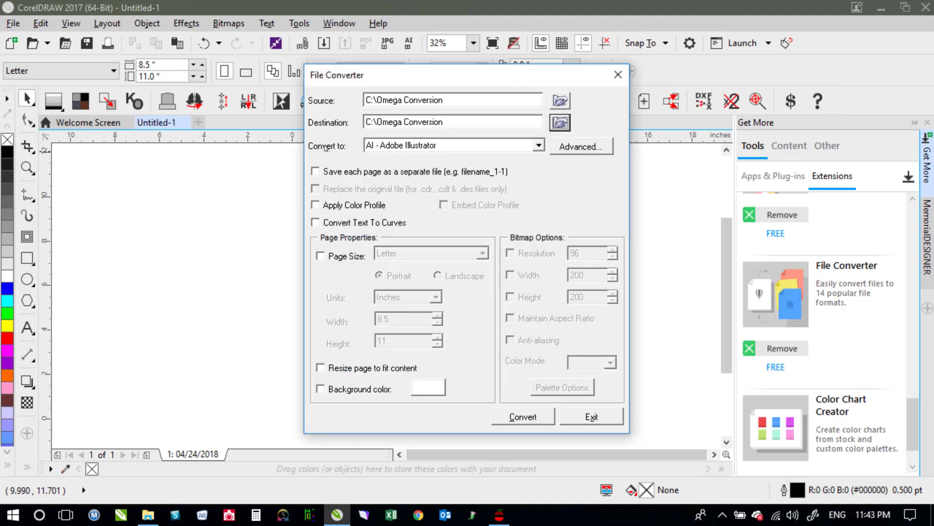
left_click(538, 145)
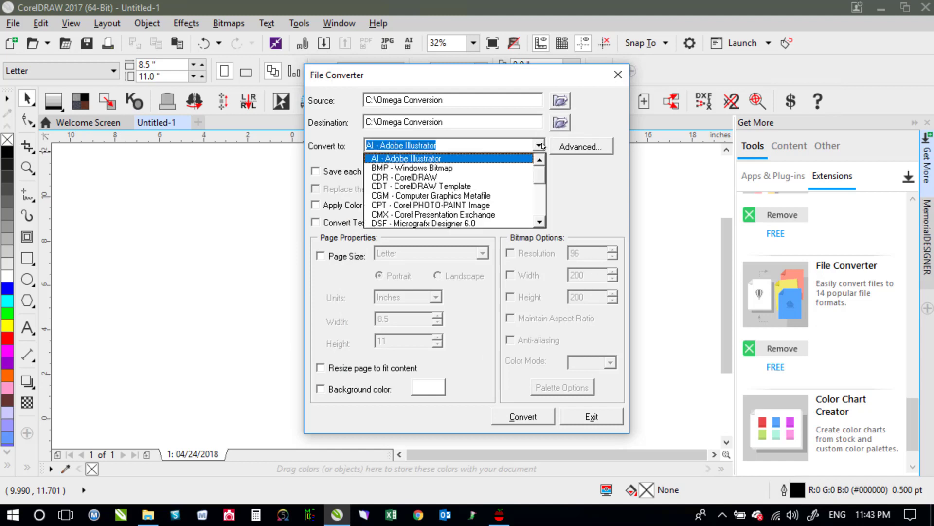
left_click(426, 178)
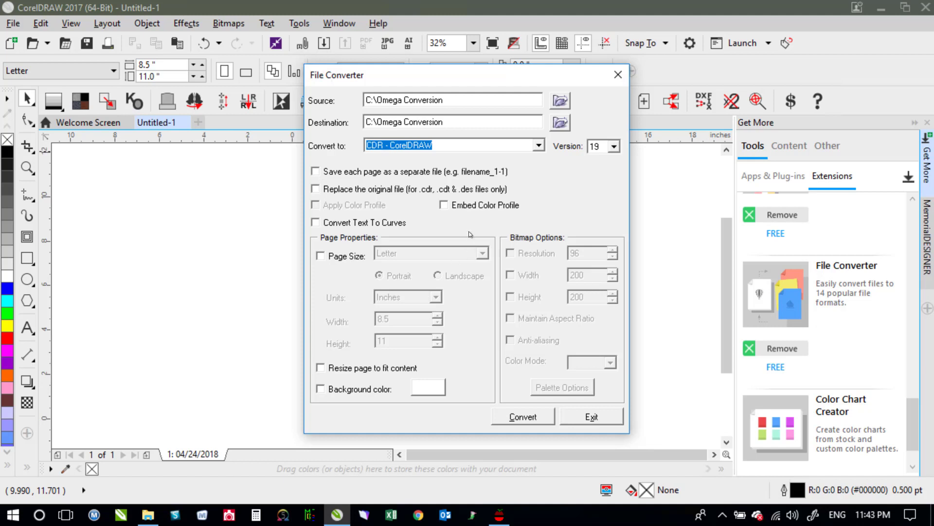
Step: Start converting the 203 Illustrator files to CorelDRAW CDR files
left_click(523, 417)
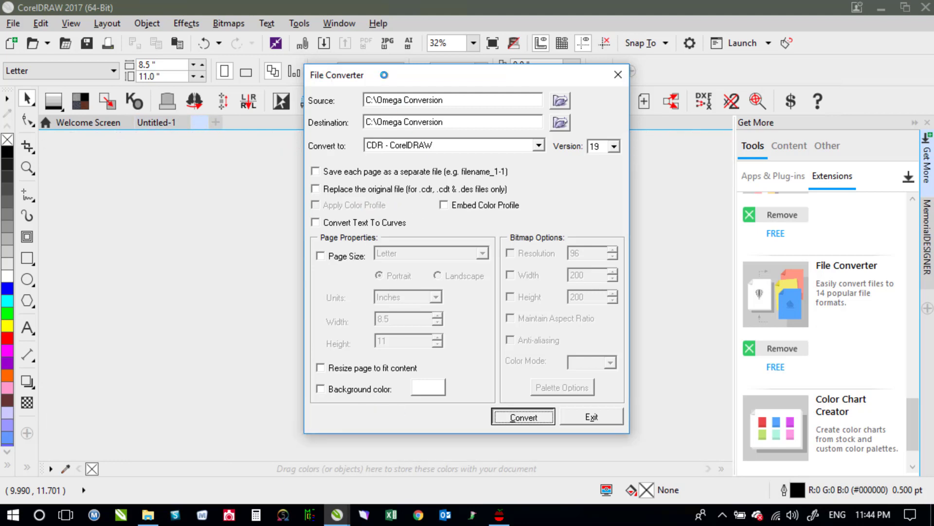
Step: Close the File Converter, skipping the one unreadable file and acknowledging the completed conversion
left_click_drag(561, 78, 679, 77)
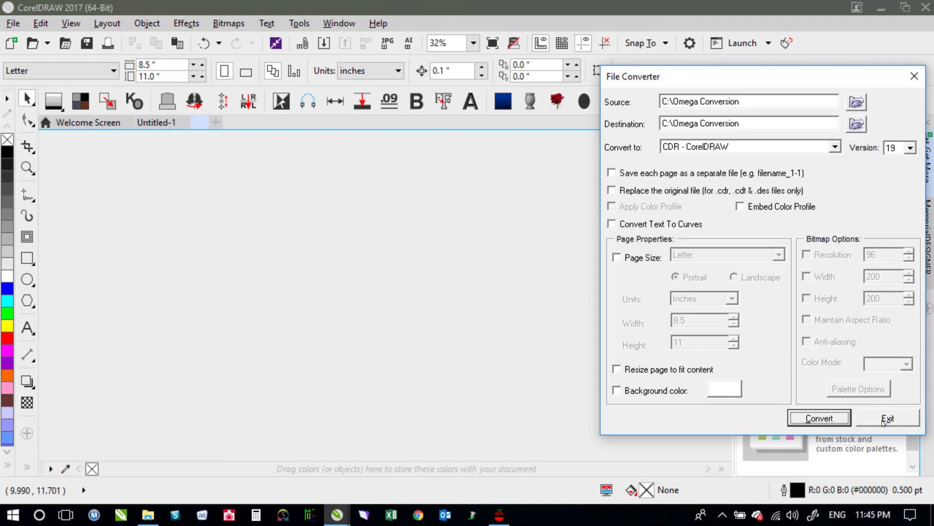
left_click(884, 421)
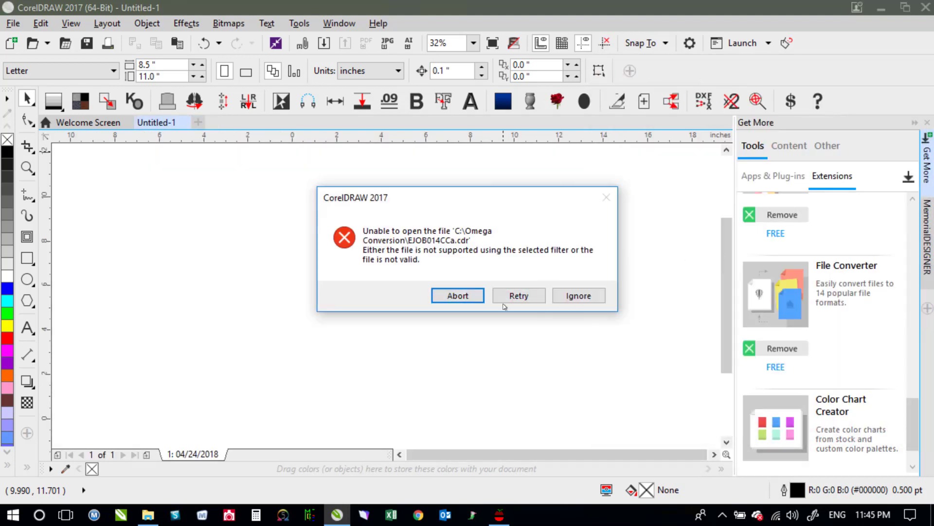
left_click(466, 297)
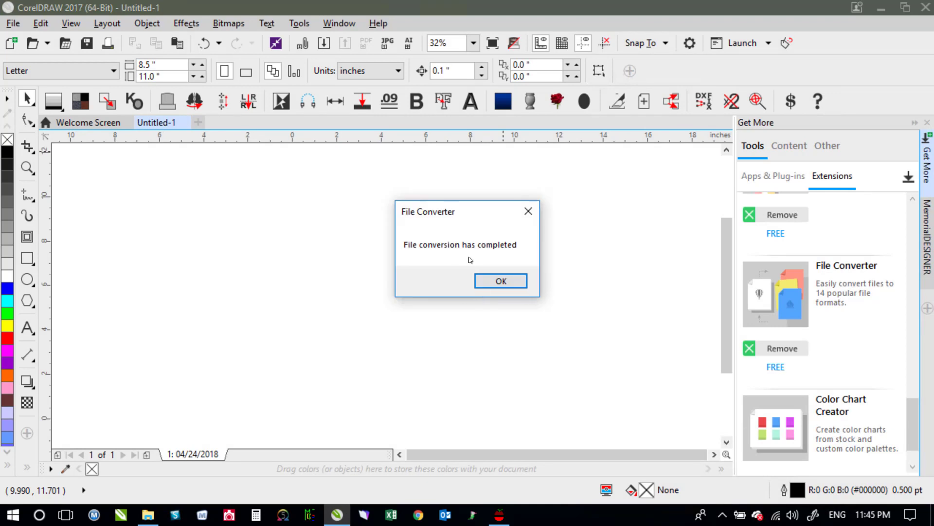
left_click(494, 282)
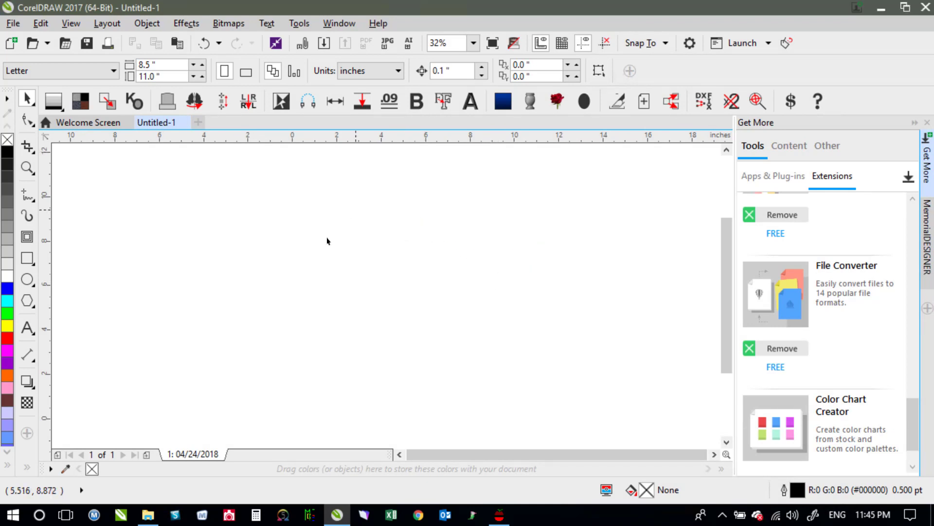
left_click(34, 45)
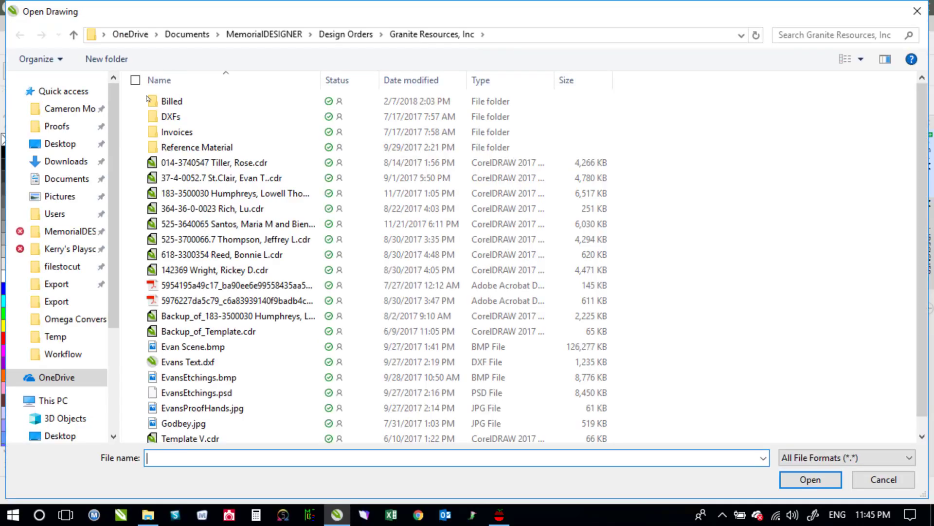
Step: Open the converted Ejob001.cdr from C:\Omega Conversion
left_click(53, 400)
double_click(229, 213)
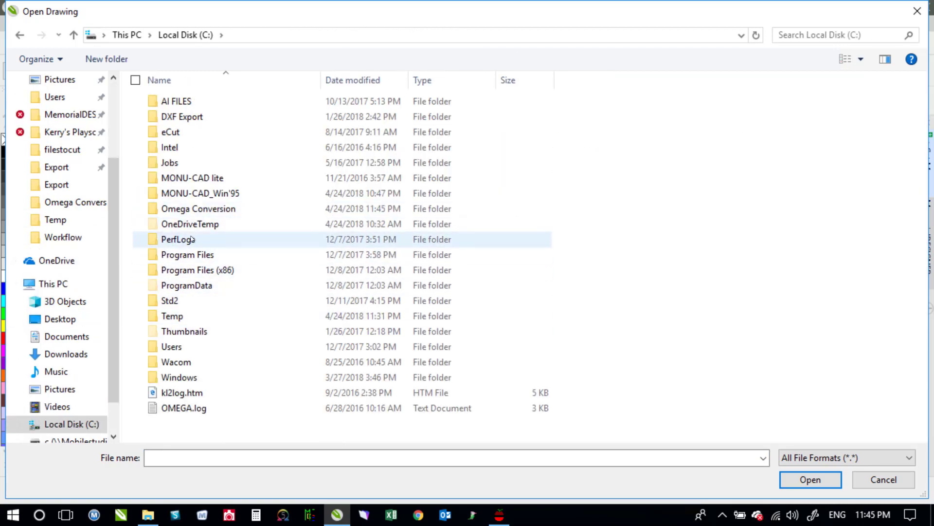
double_click(197, 209)
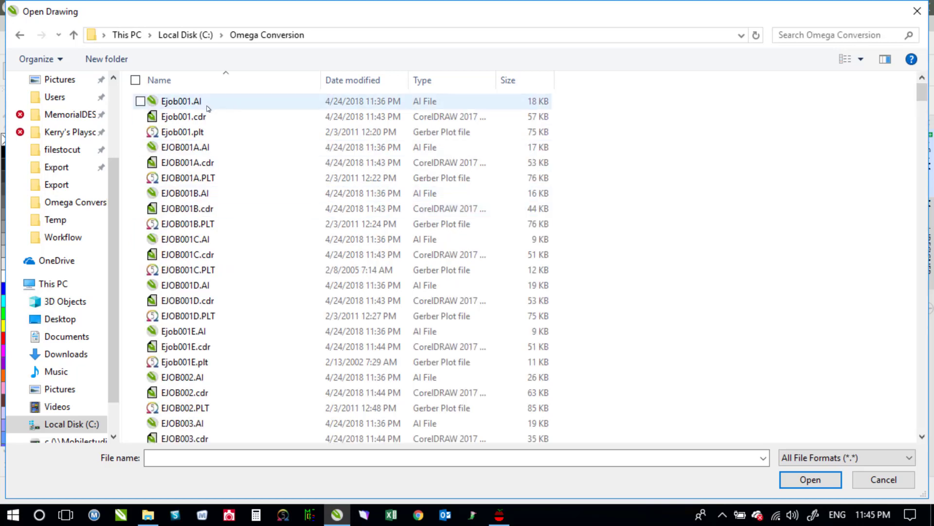
left_click(190, 121)
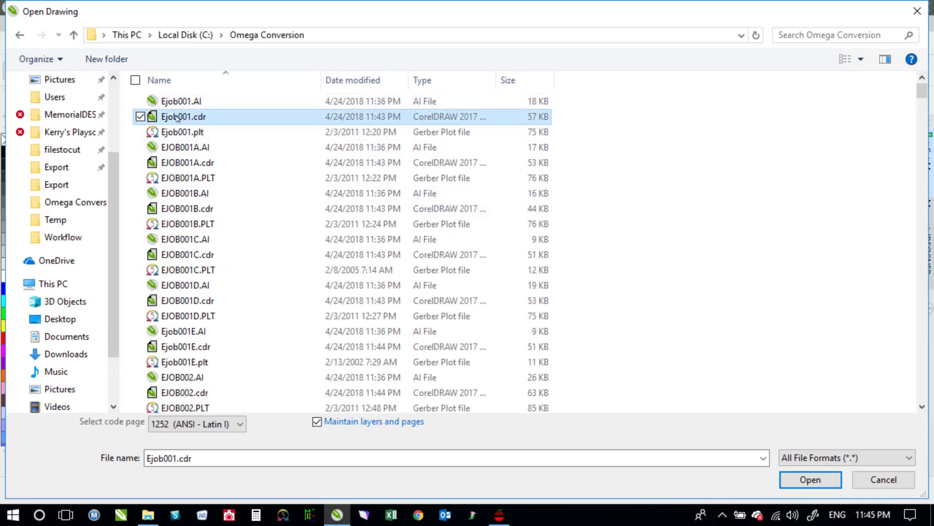
left_click(810, 479)
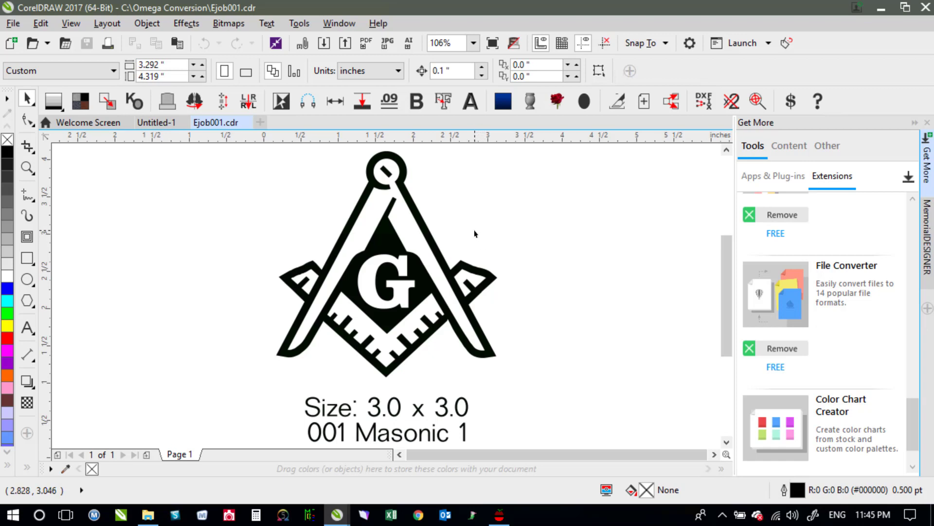
Step: Fill the Masonic emblem's open areas with light grey
left_click(404, 178)
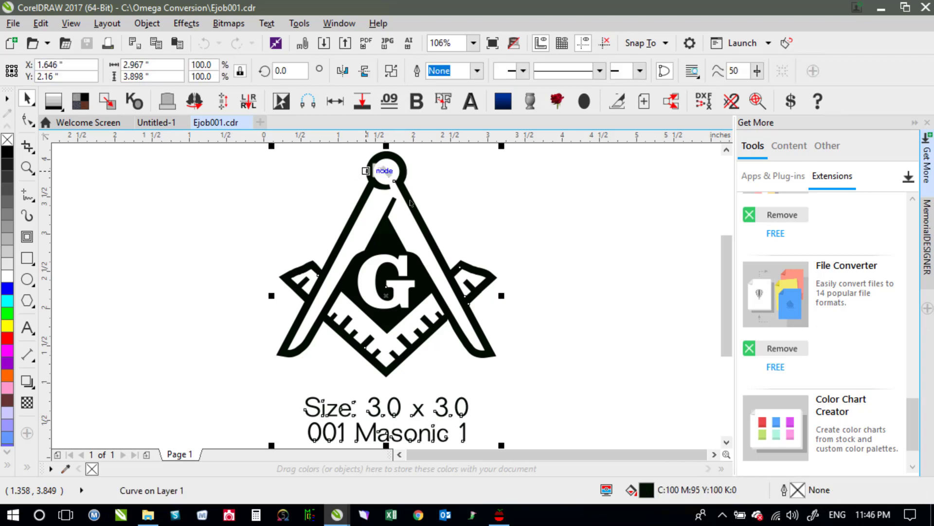
left_click(108, 103)
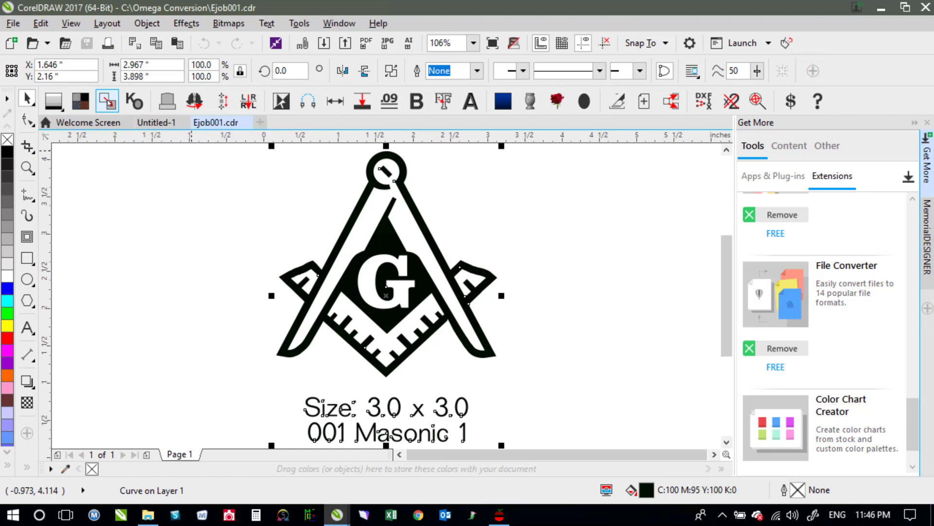
left_click(321, 177)
left_click_drag(377, 204, 469, 200)
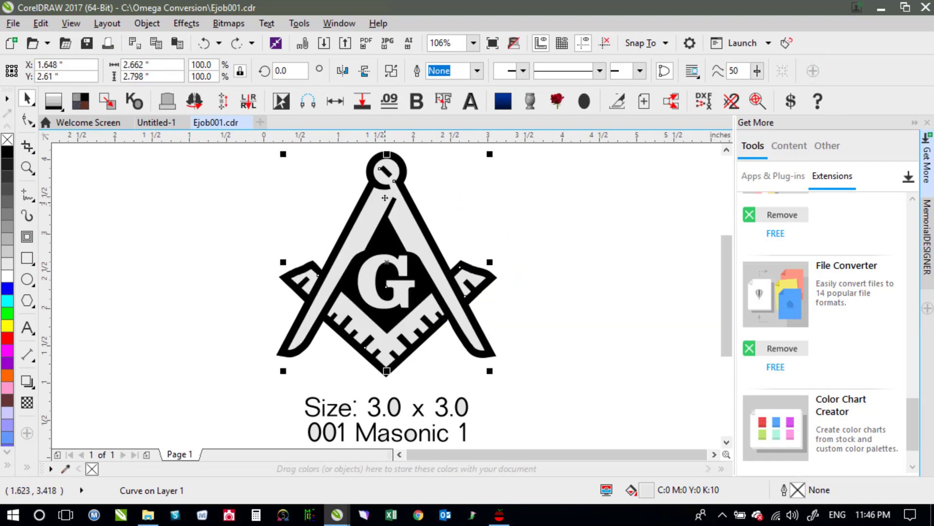
left_click(375, 160)
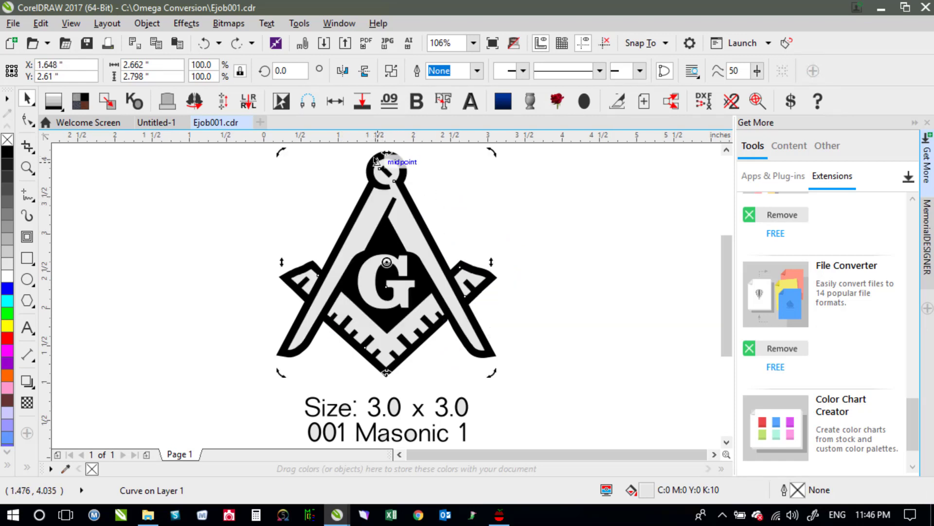
left_click(246, 370)
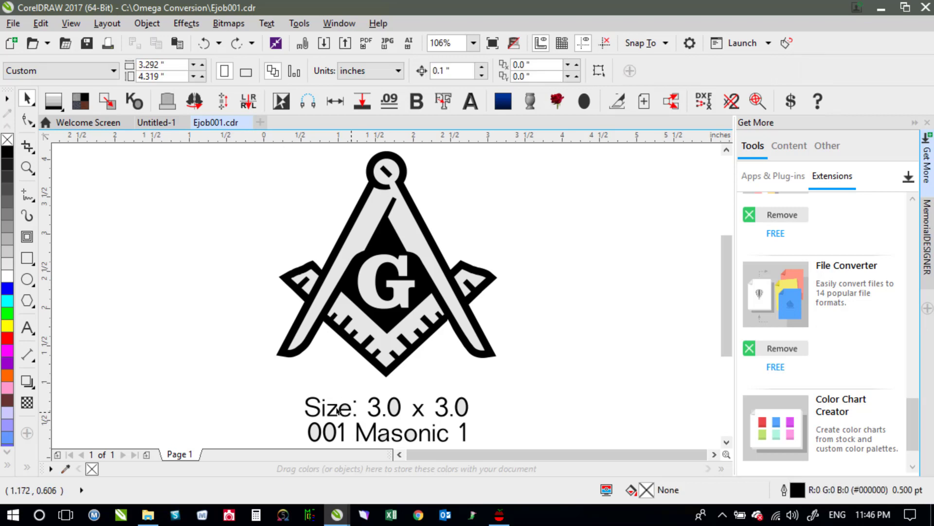
Step: Combine and delete the 'Size: 3.0 x 3.0 / 001 Masonic 1' caption, then zoom to fit
left_click_drag(286, 386, 497, 440)
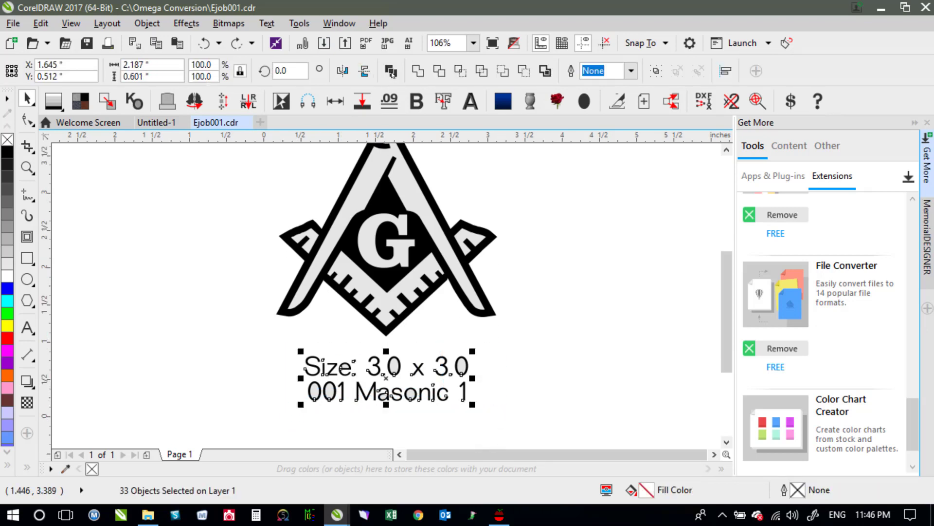
left_click(392, 71)
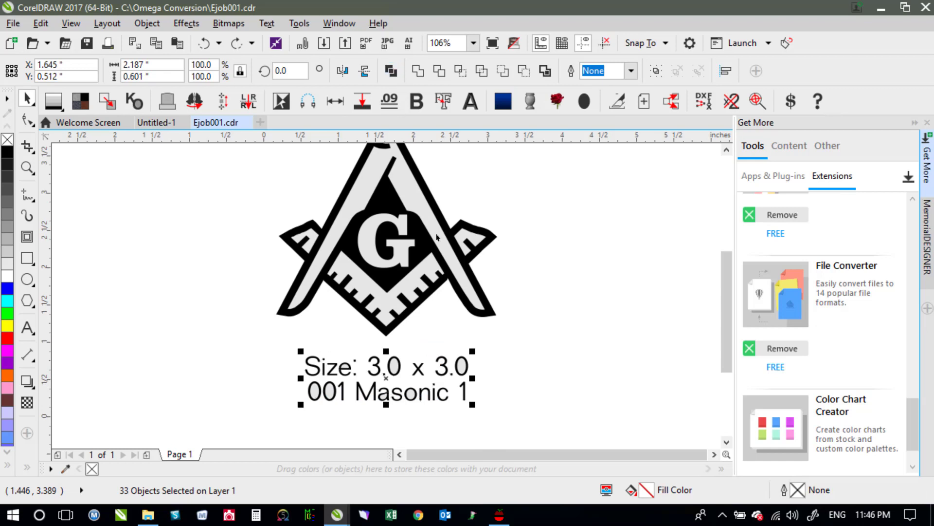
left_click(417, 353)
scroll(414, 358, "up", 1)
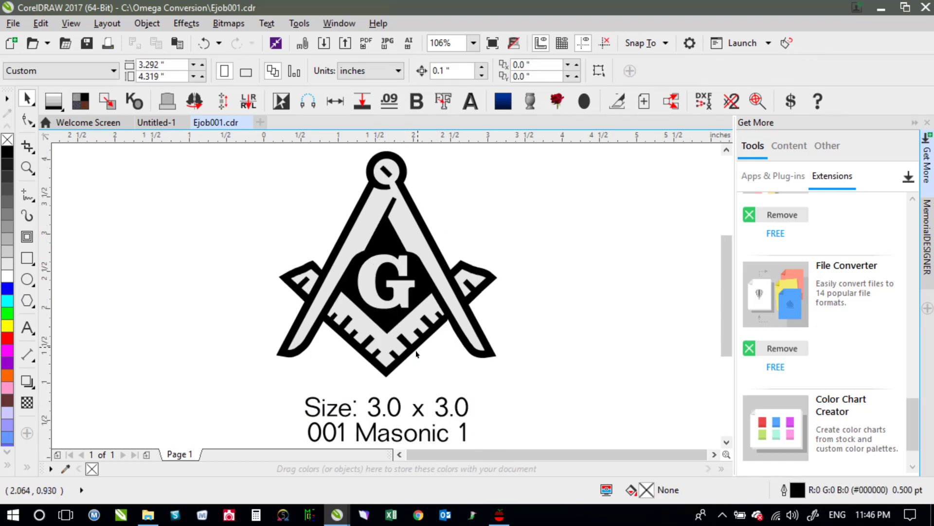
left_click(381, 411)
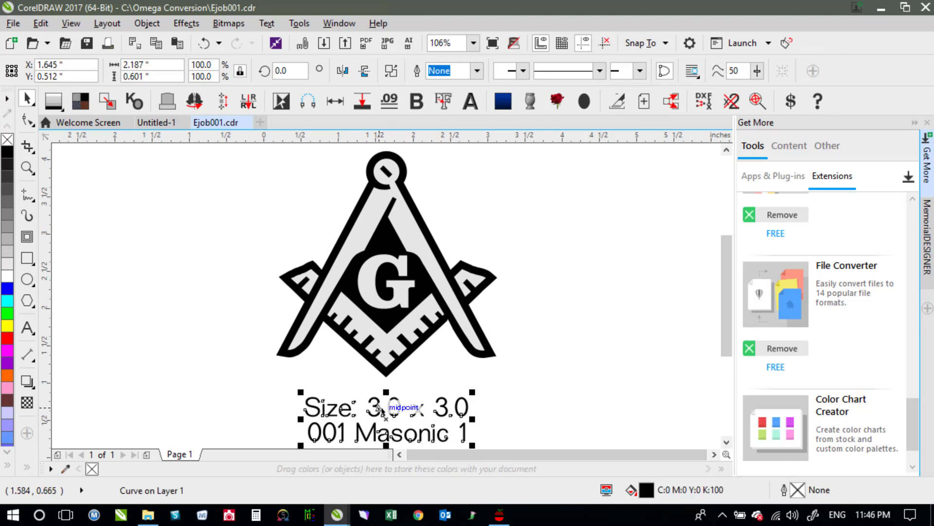
key("Delete")
key("F4")
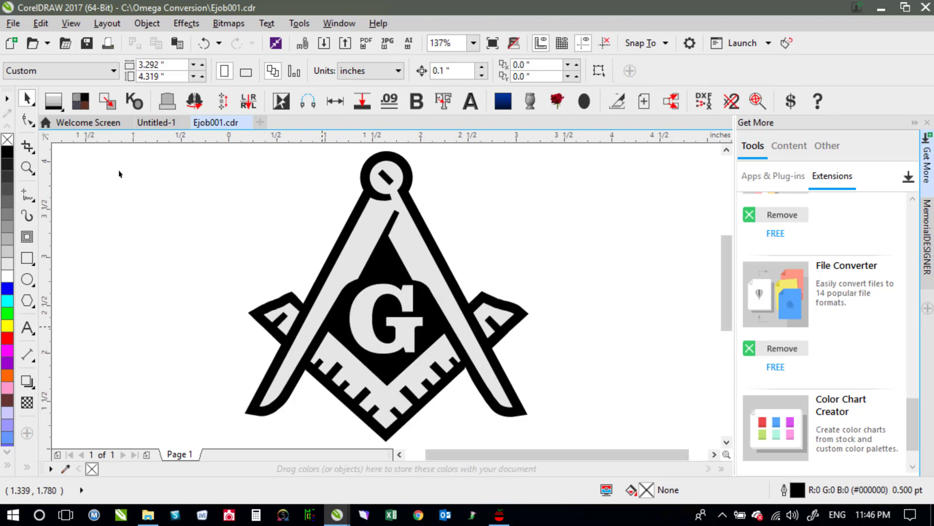
Step: Save Ejob001.cdr over itself with tags 'Masonic; Emblem;' and close the drawing
left_click(13, 24)
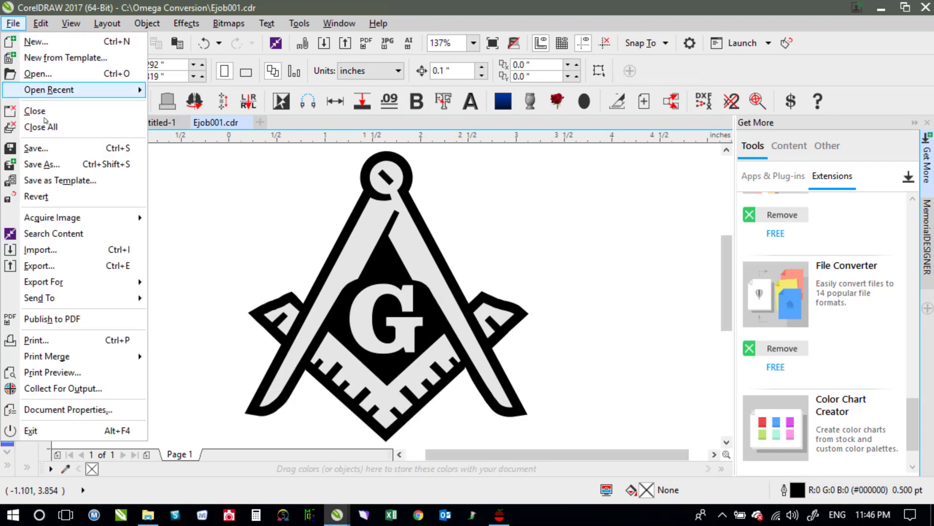
left_click(44, 164)
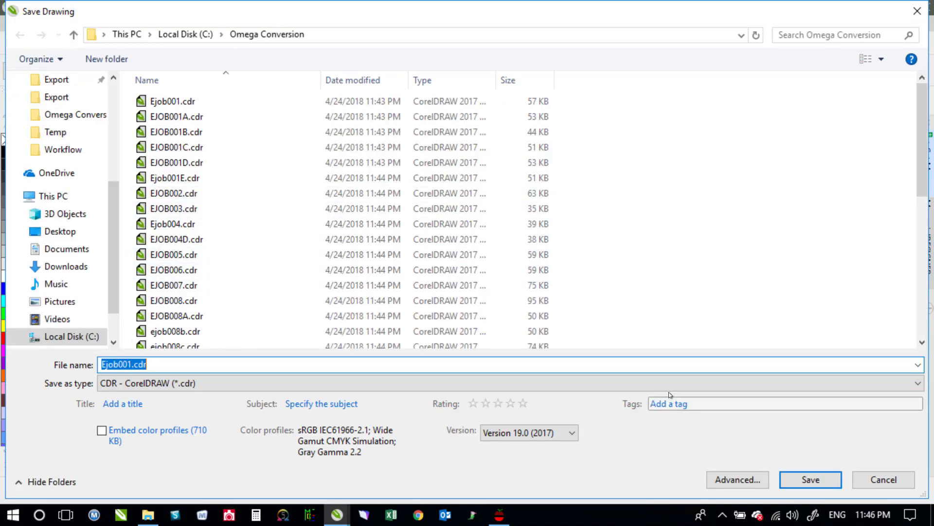
left_click_drag(667, 350, 665, 263)
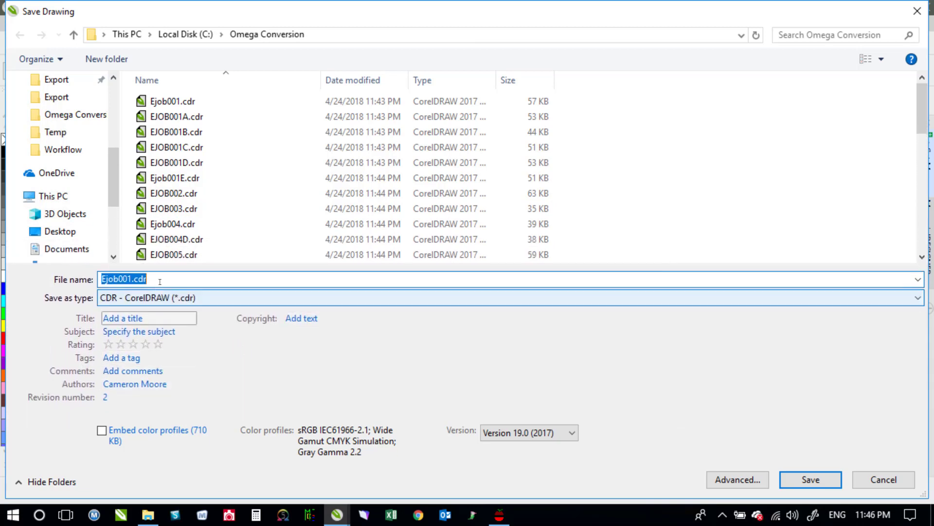
left_click_drag(171, 263, 168, 292)
left_click(123, 383)
type("Masonic; Emblem;")
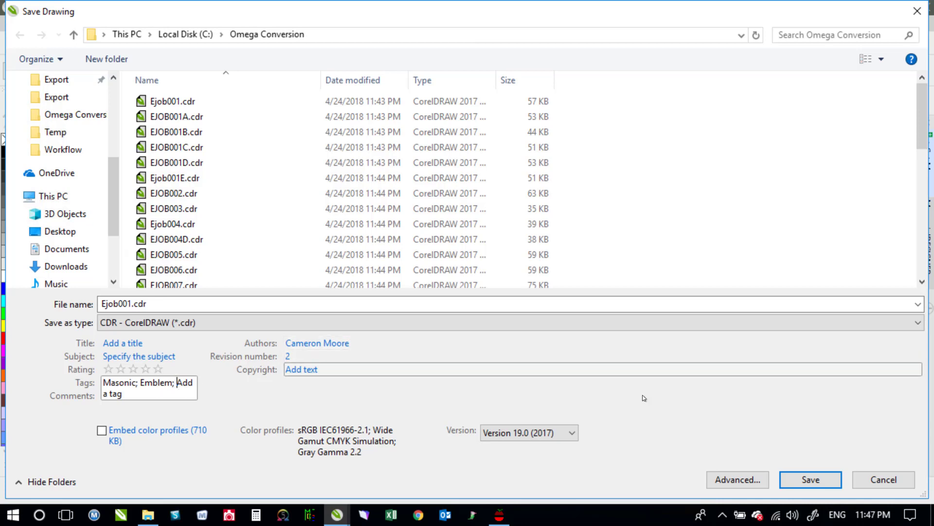
left_click(810, 481)
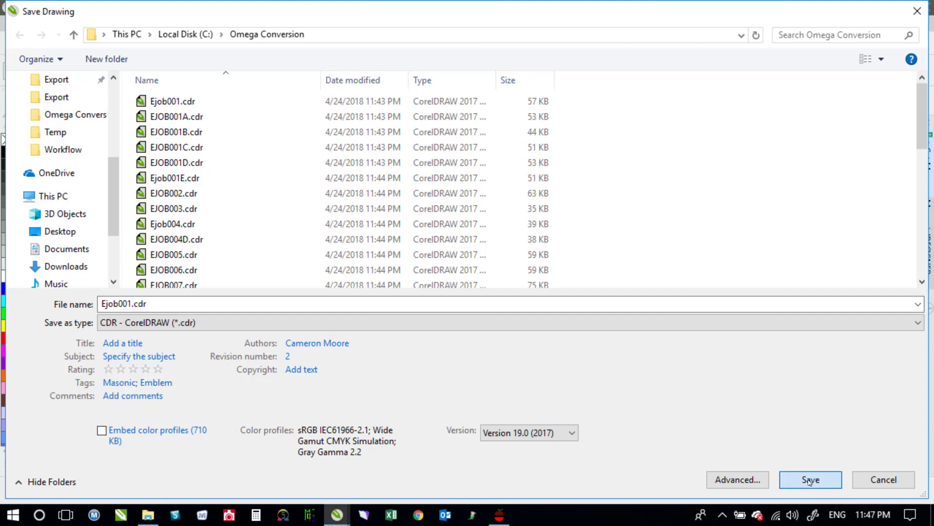
left_click(509, 267)
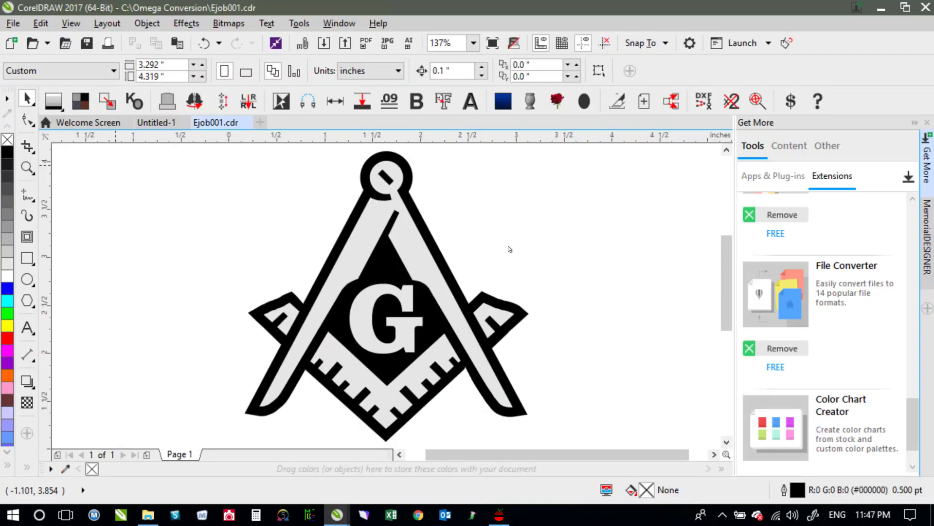
left_click(246, 122)
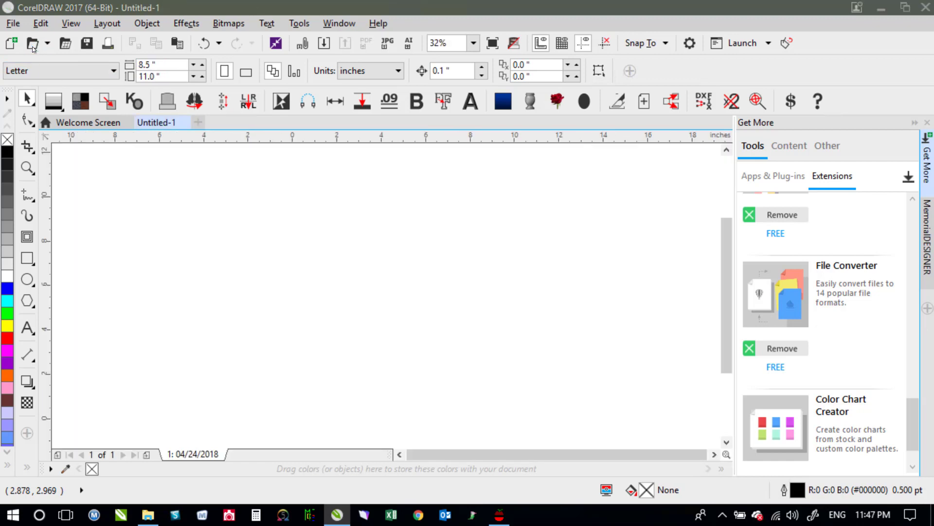
Step: In Open Drawing, group the Omega Conversion files by type and collapse the AI File group
left_click(32, 43)
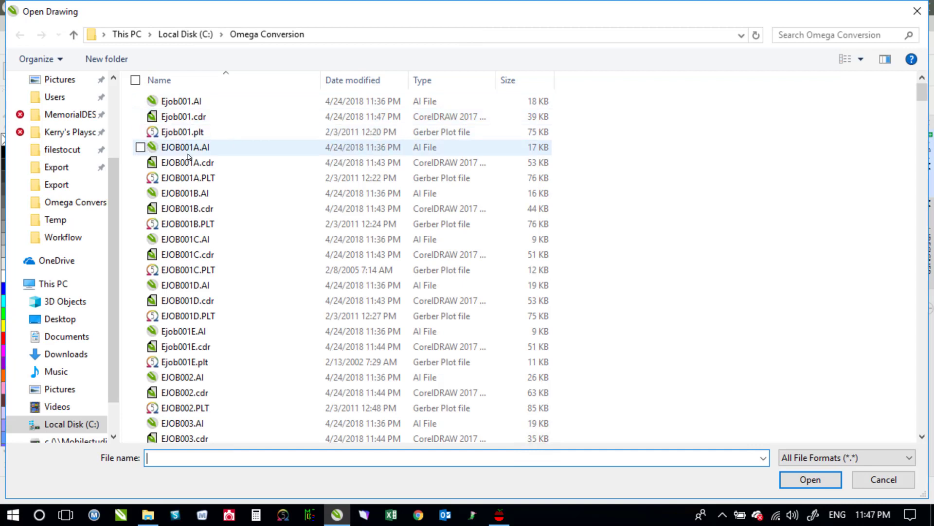
left_click(440, 81)
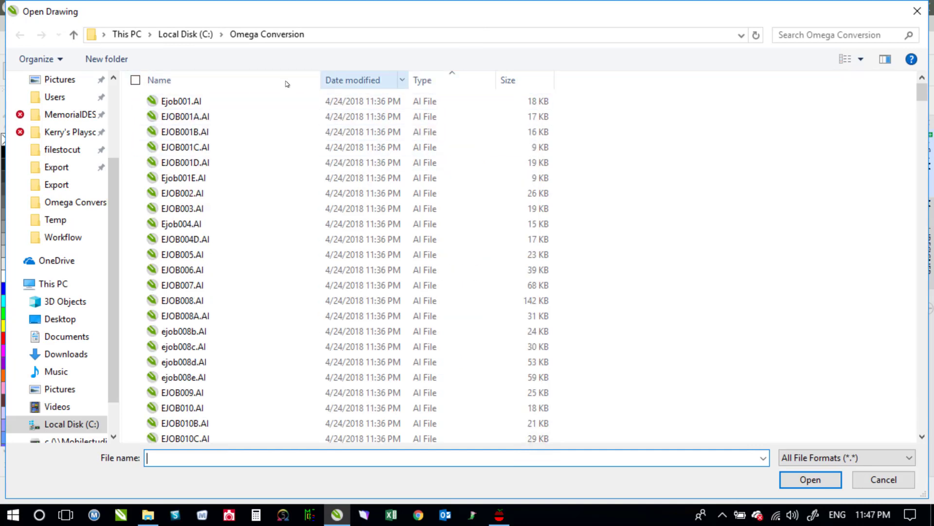
right_click(579, 130)
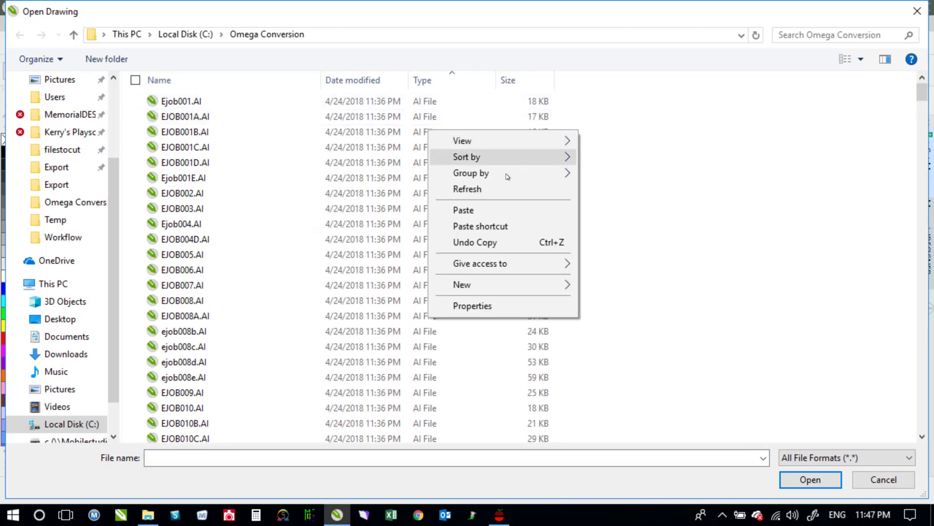
mouse_move(501, 174)
left_click(333, 209)
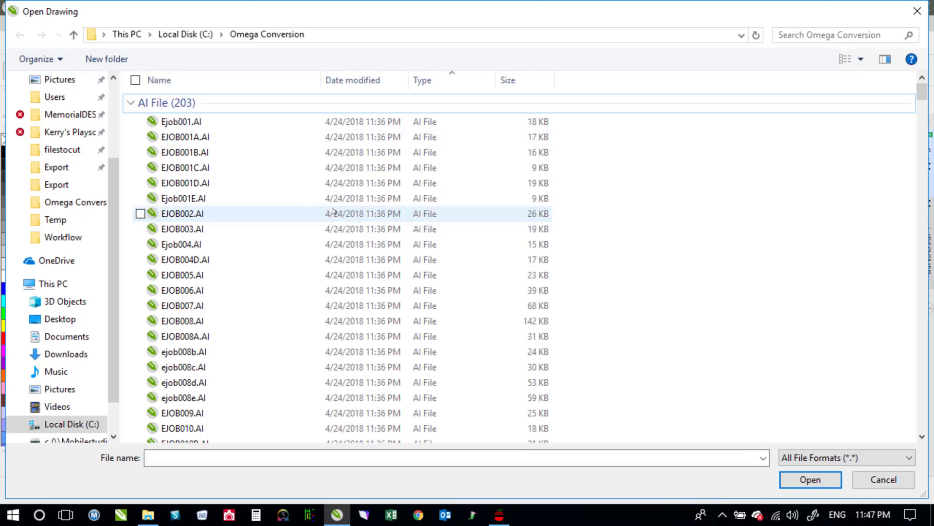
left_click(131, 105)
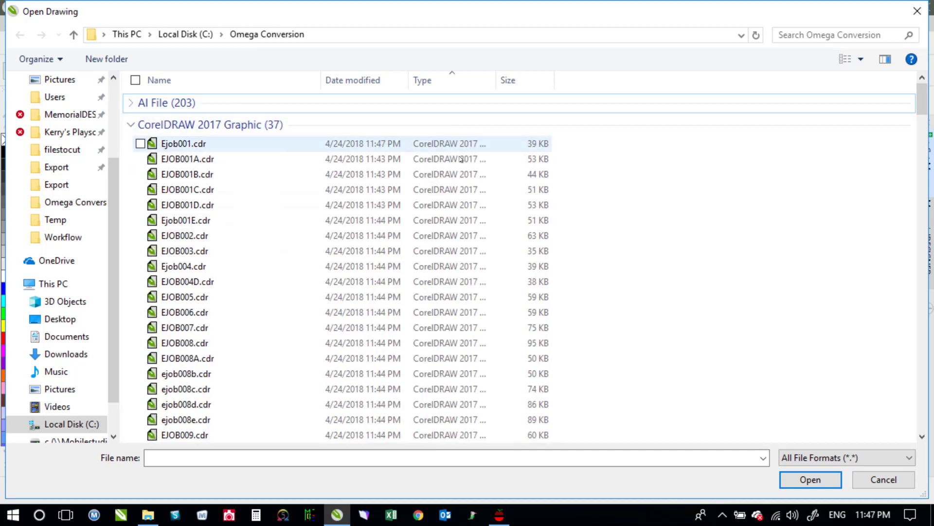
left_click(861, 62)
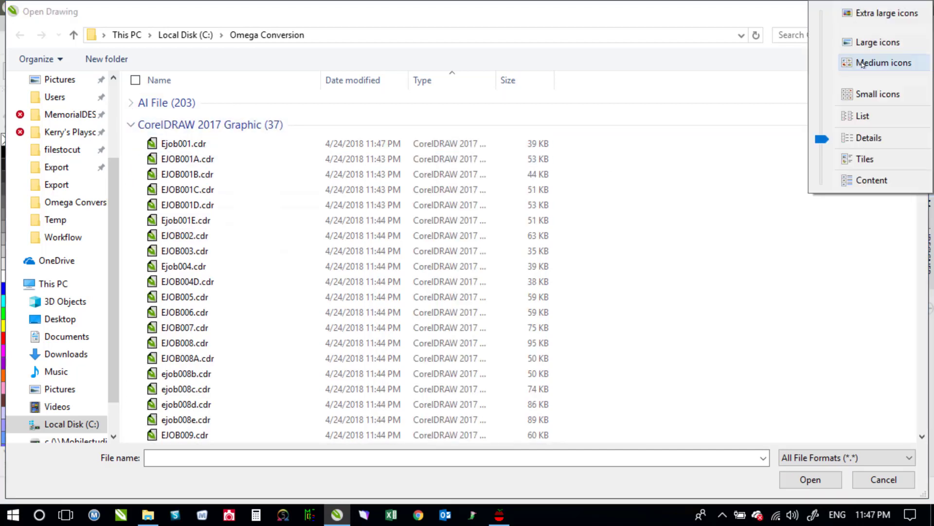
Step: Switch to extra large thumbnails and select EJOB013.cdr, the horse-heads and wheel emblem
left_click(869, 14)
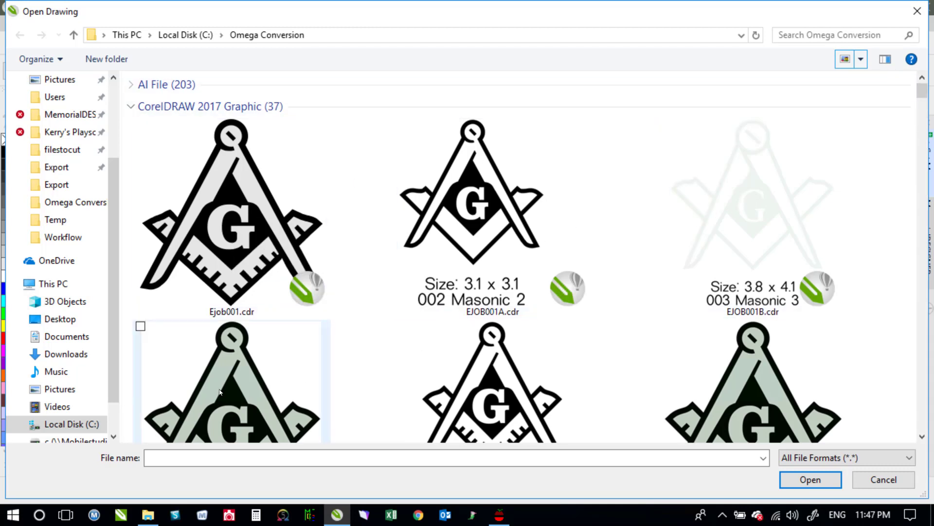
scroll(804, 178, "down", 2)
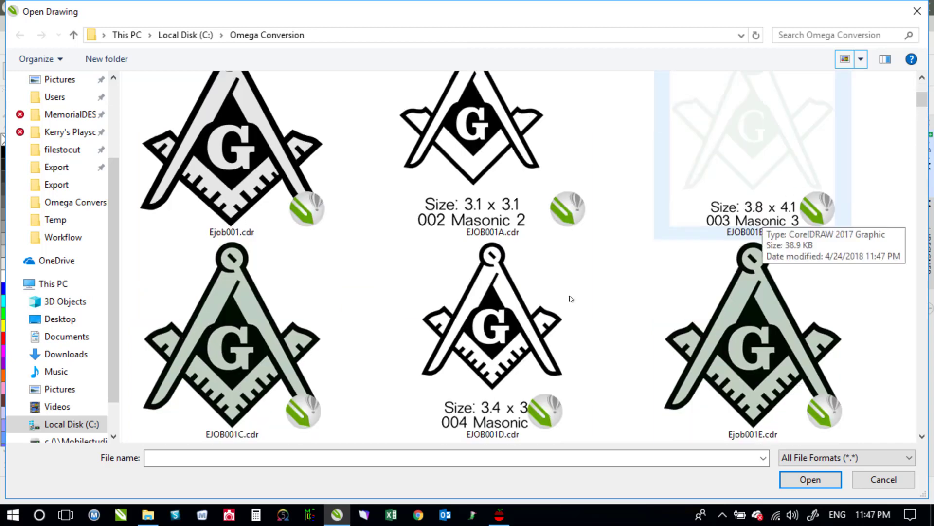
scroll(350, 311, "up", 2)
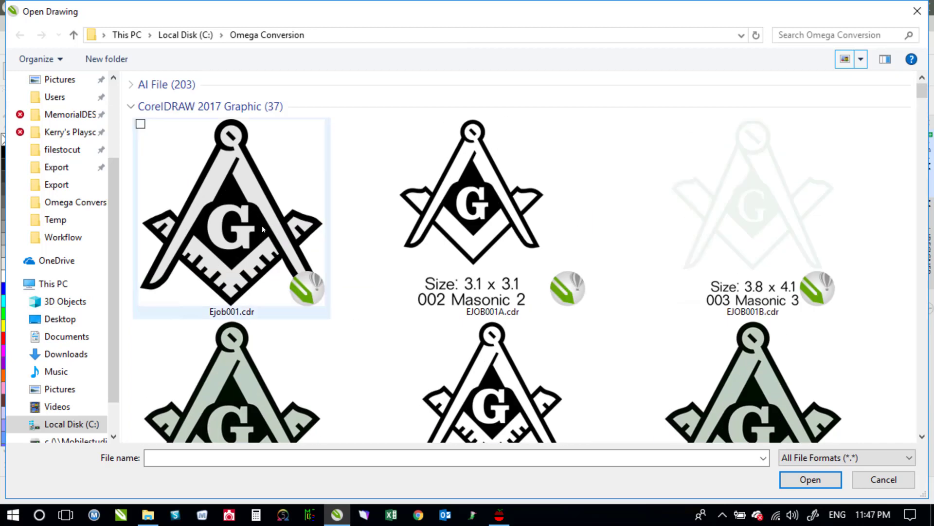
left_click(445, 215)
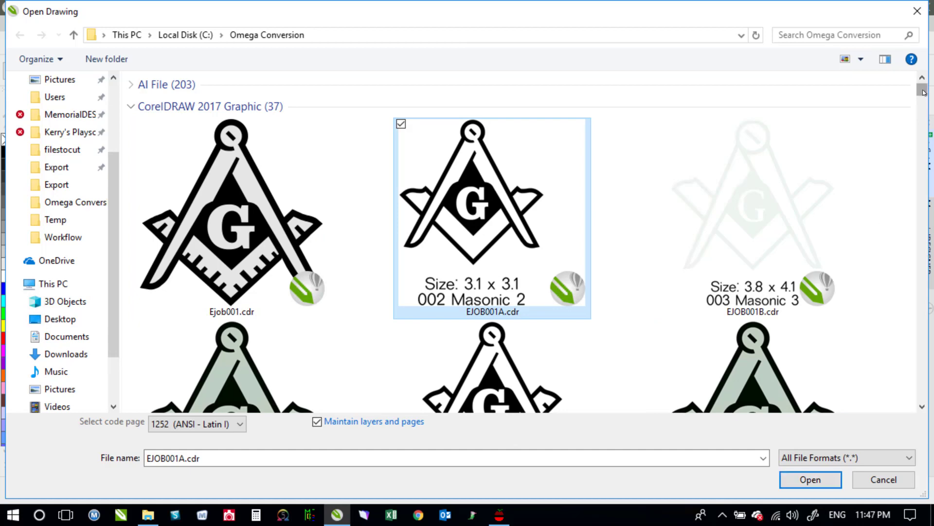
scroll(770, 293, "down", 10)
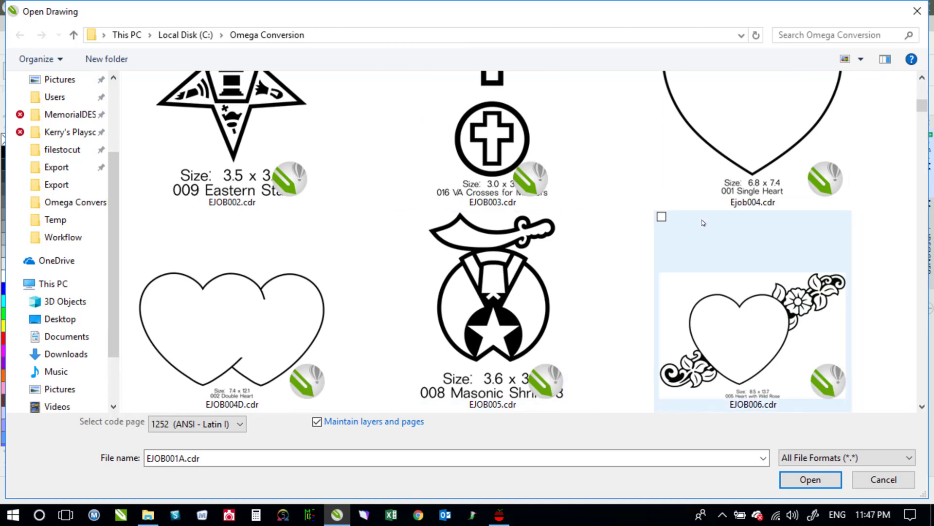
scroll(701, 220, "down", 8)
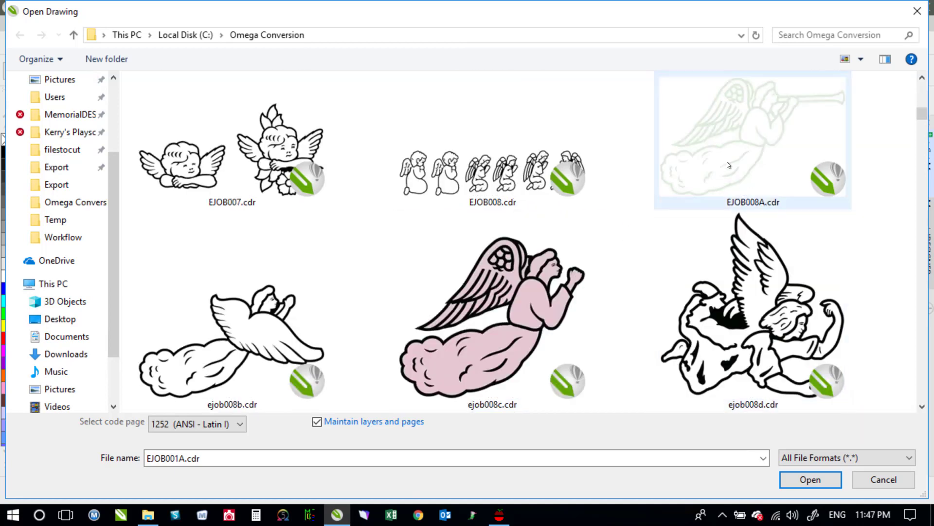
scroll(727, 164, "down", 4)
scroll(728, 165, "down", 4)
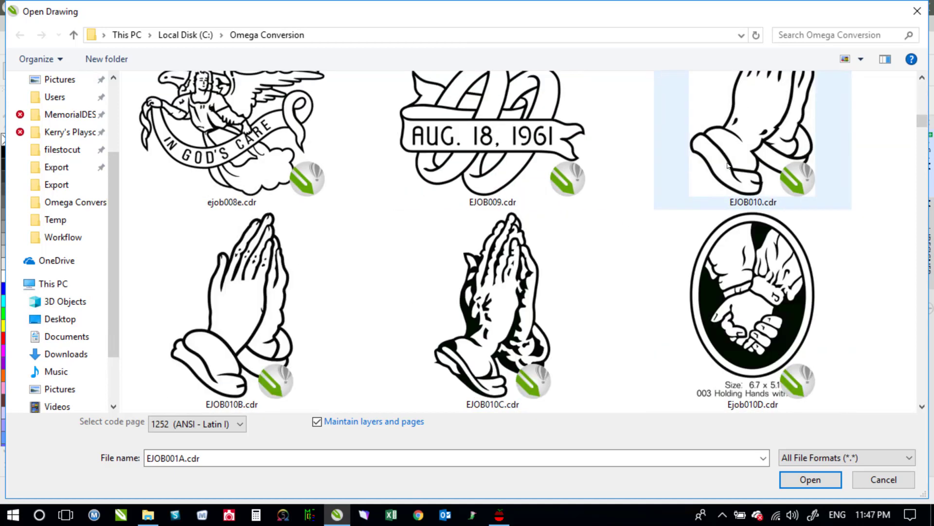
scroll(728, 165, "down", 4)
scroll(730, 224, "down", 4)
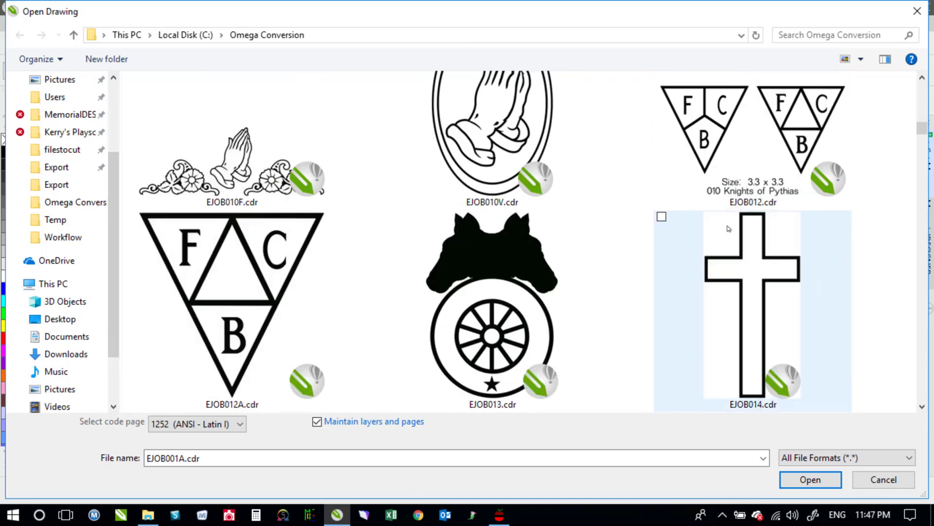
left_click(505, 263)
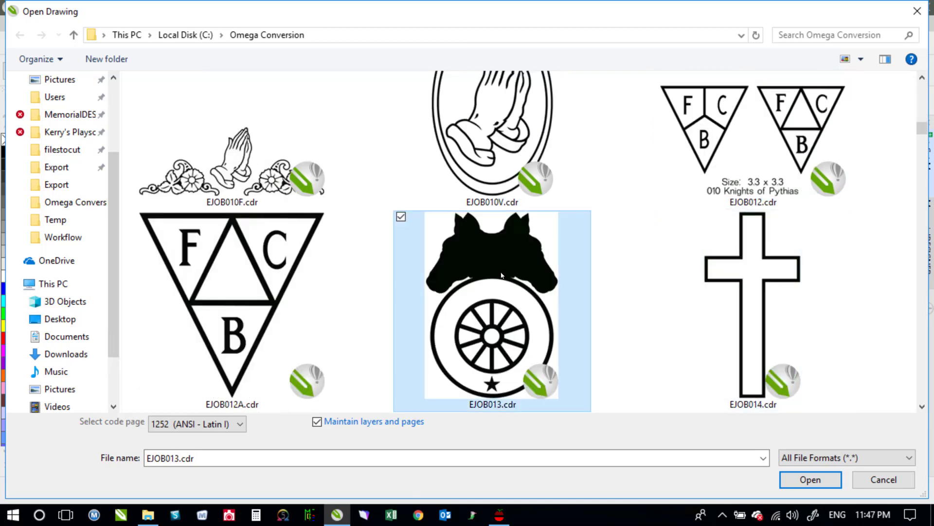
Step: Open EJOB013.cdr and fill the entire horse-heads emblem with grayscale shades
left_click(803, 481)
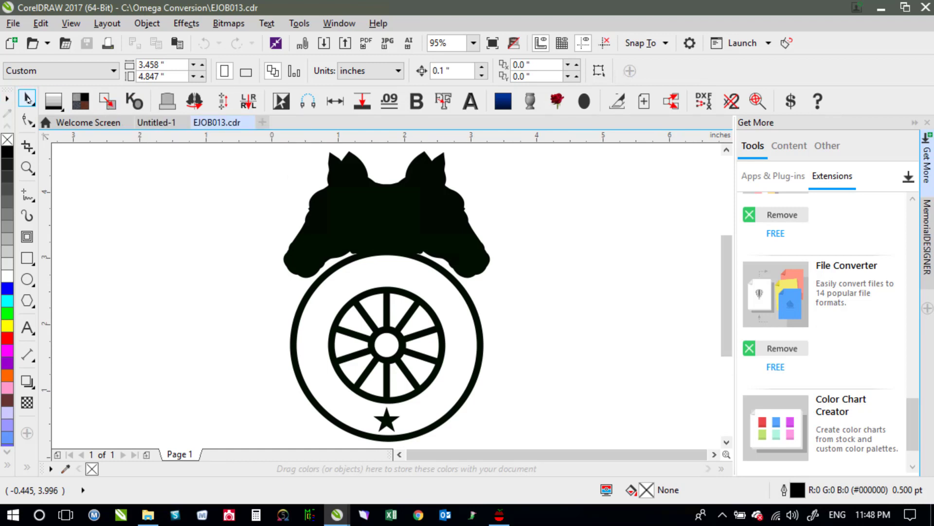
double_click(27, 99)
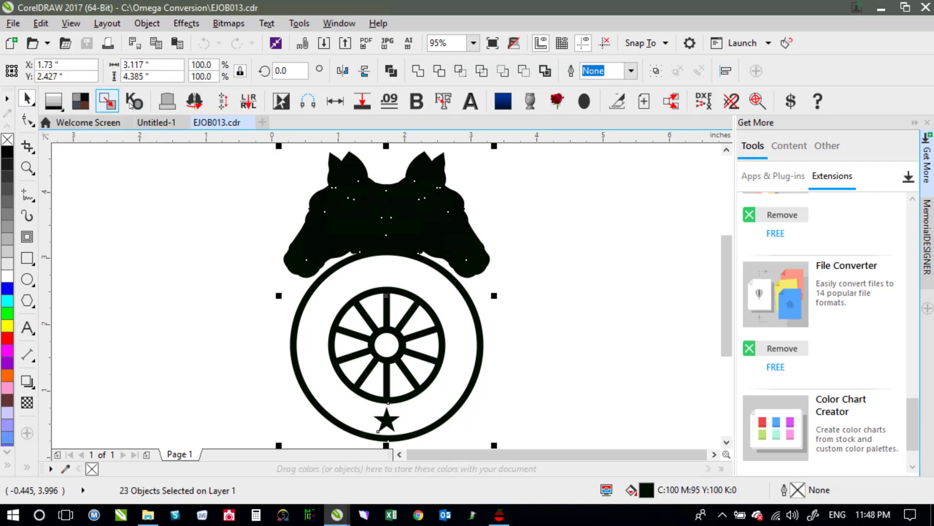
left_click(108, 102)
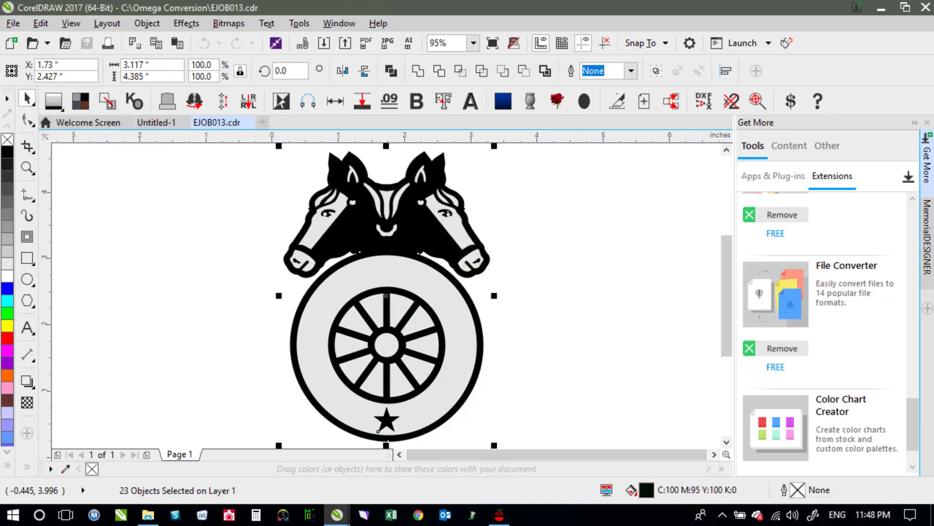
left_click(209, 189)
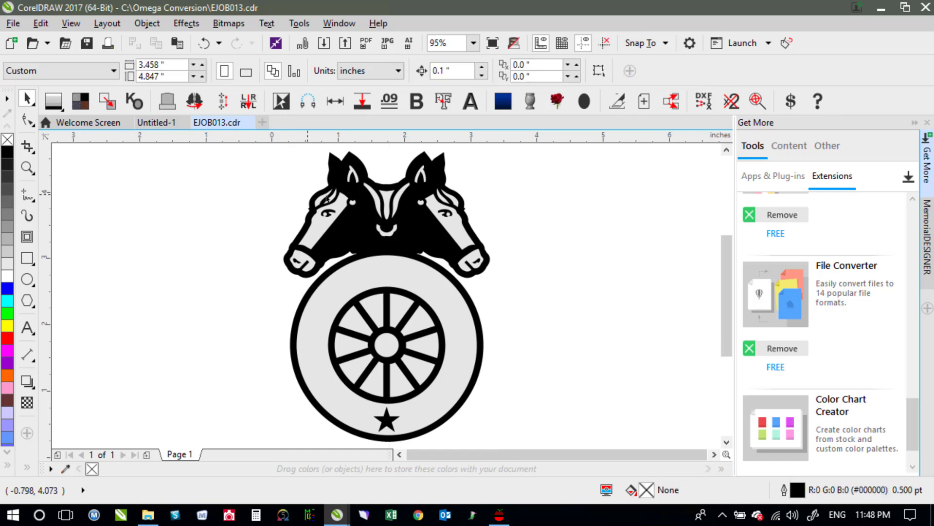
Step: Check the horse-heads curve in outline view, undo an accidental move, and run the DXF cleanup
key("shift+F9")
left_click(357, 209)
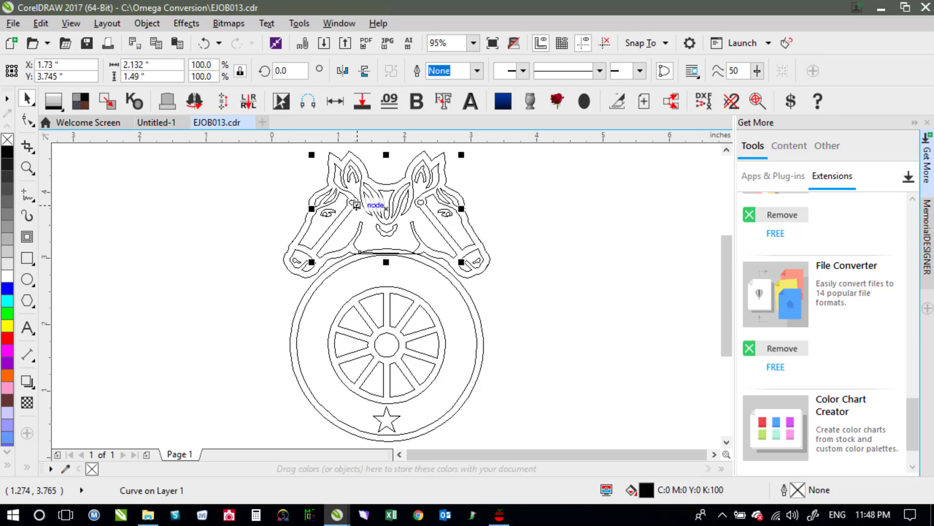
key("shift+F9")
key("shift+F9")
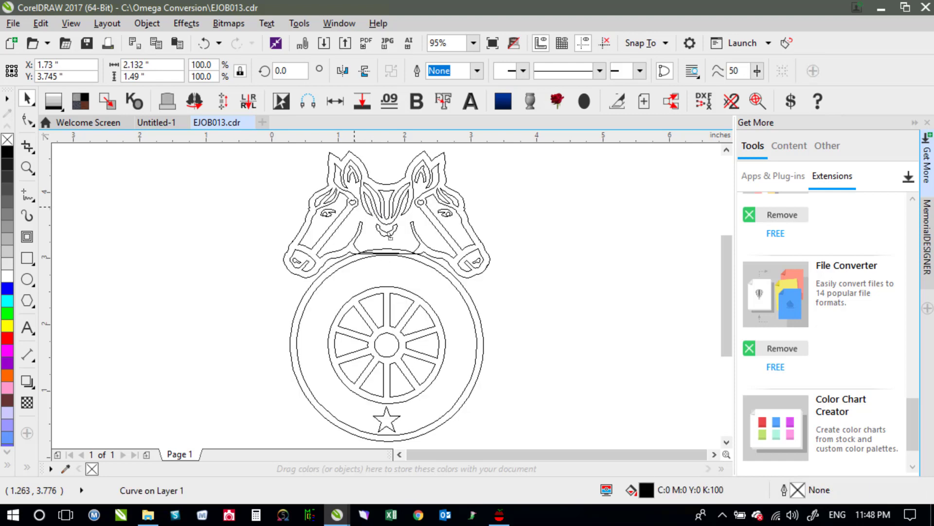
left_click(392, 238)
key("shift+F9")
key("shift+F9")
key("shift+F9")
key("ctrl+z")
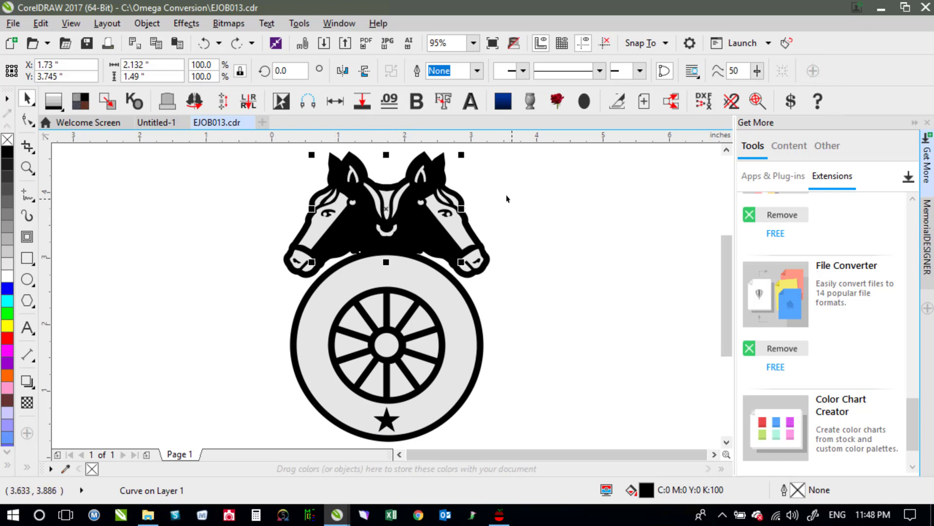
left_click(495, 172)
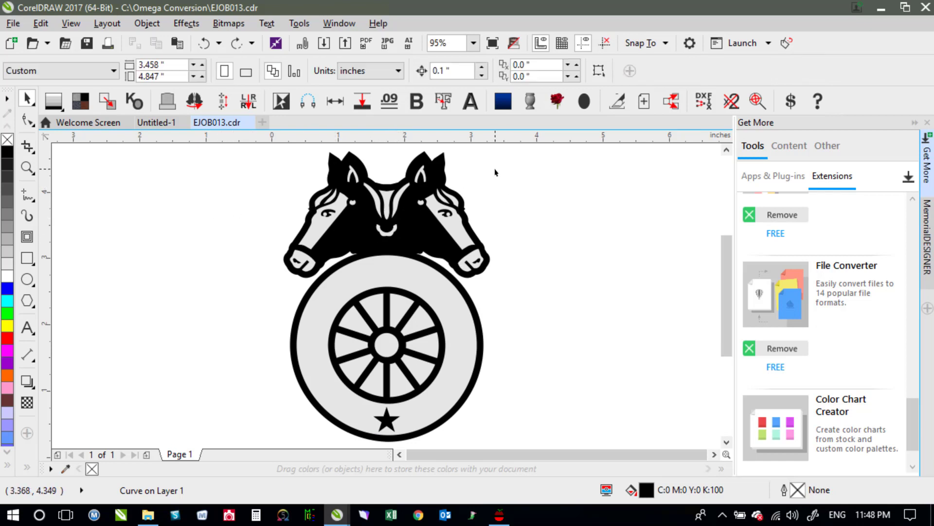
left_click(706, 103)
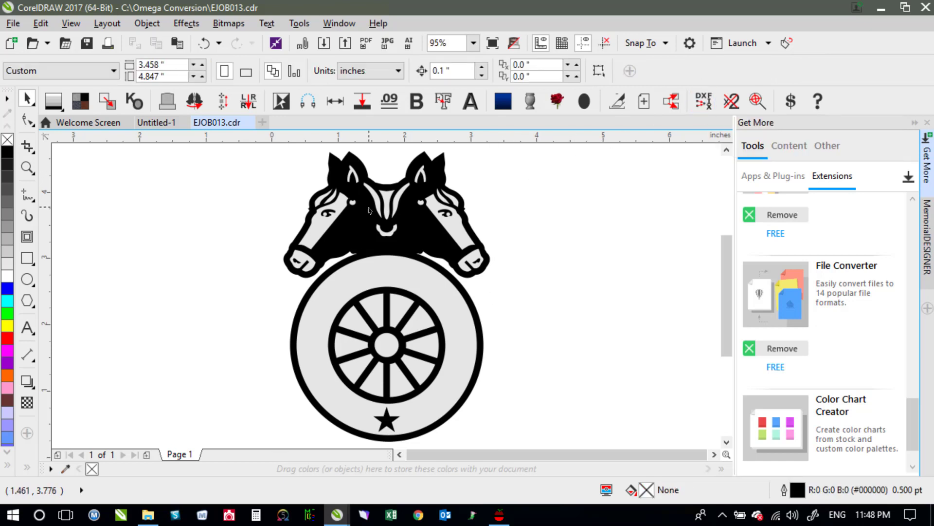
Step: Select the horse-heads curve, undoing an accidental shift, and zoom in to inspect it
left_click_drag(353, 239, 313, 277)
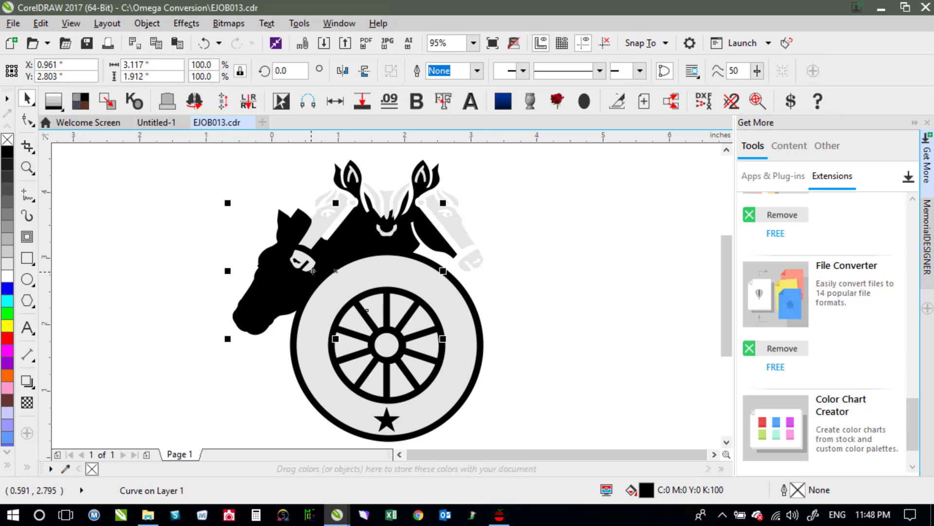
key("ctrl+z")
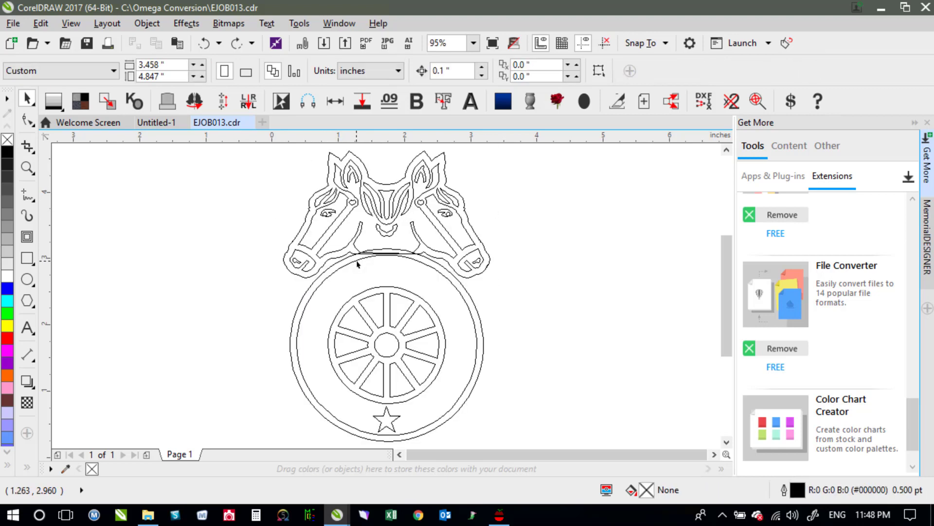
left_click(356, 249)
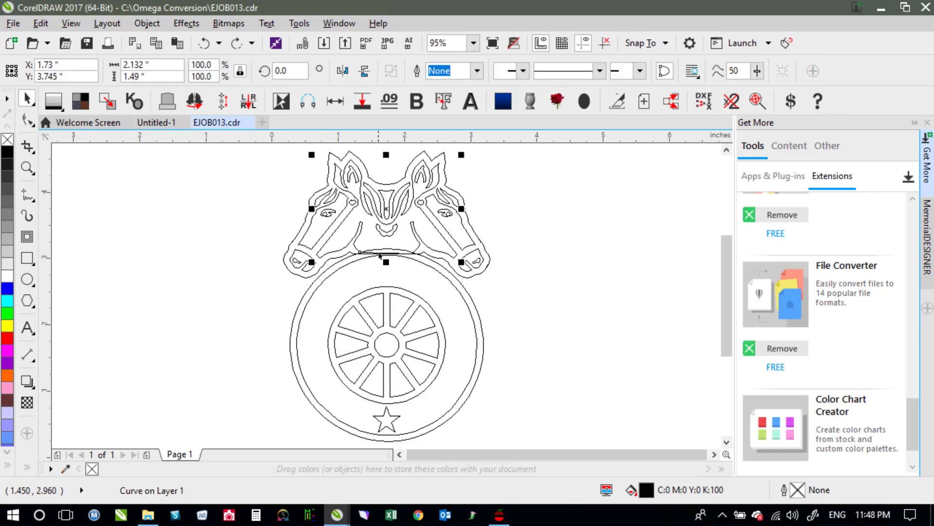
scroll(378, 254, "up", 4)
scroll(442, 267, "up", 2)
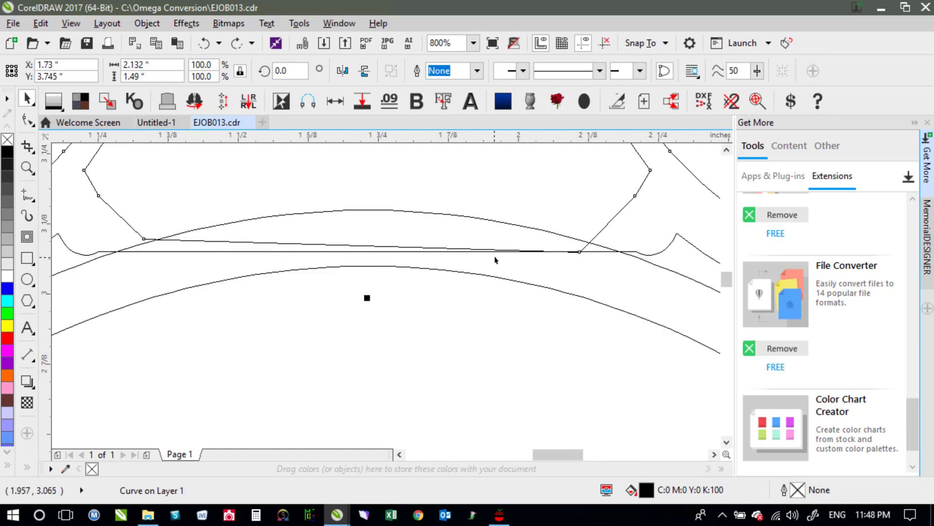
scroll(495, 259, "down", 2)
scroll(506, 214, "down", 4)
scroll(502, 211, "up", 2)
left_click(502, 210)
Step: With the Shape tool, nudge the horse-heads node at the wheel rim slightly upward
key("shift+F9")
key("shift+F9")
left_click(27, 119)
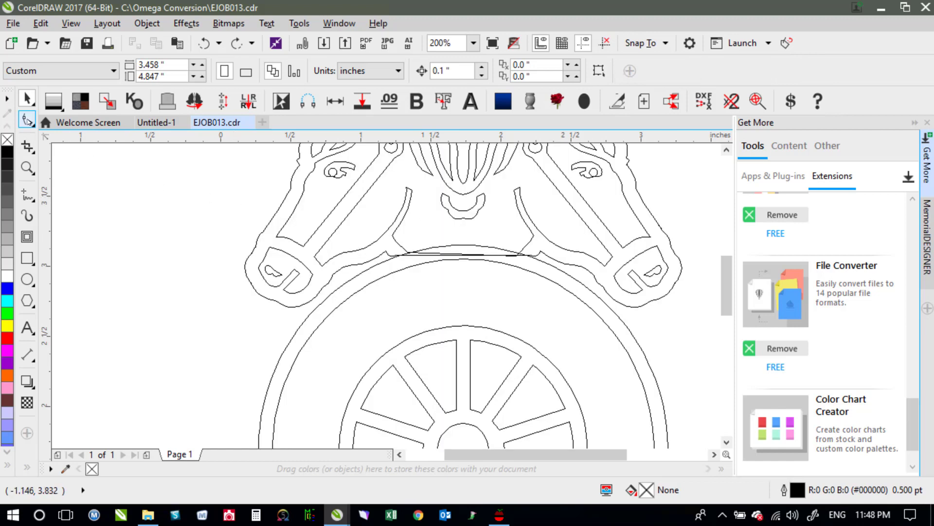
left_click(398, 229)
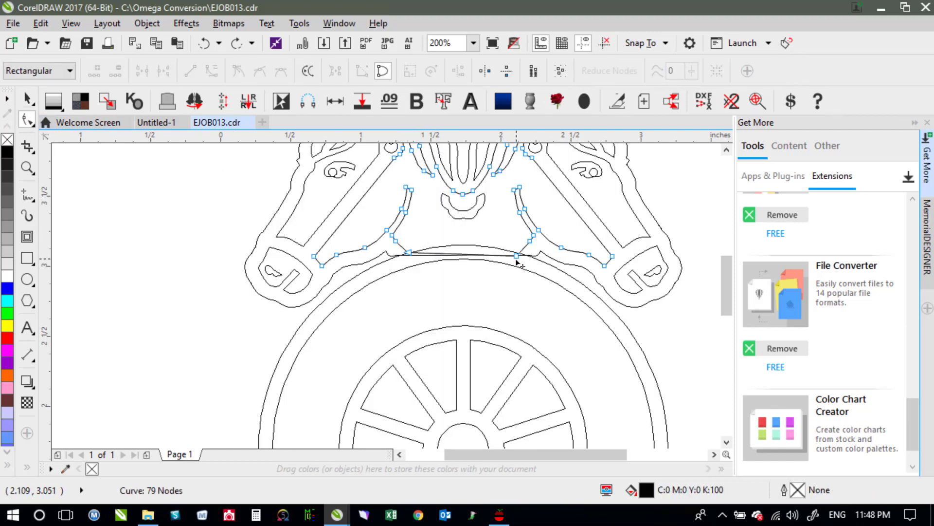
scroll(517, 261, "up", 5)
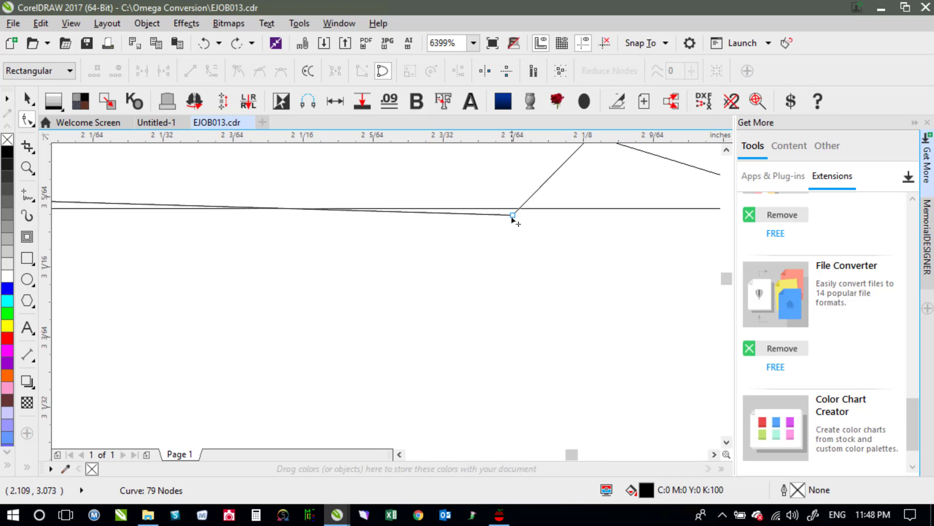
scroll(511, 218, "down", 4)
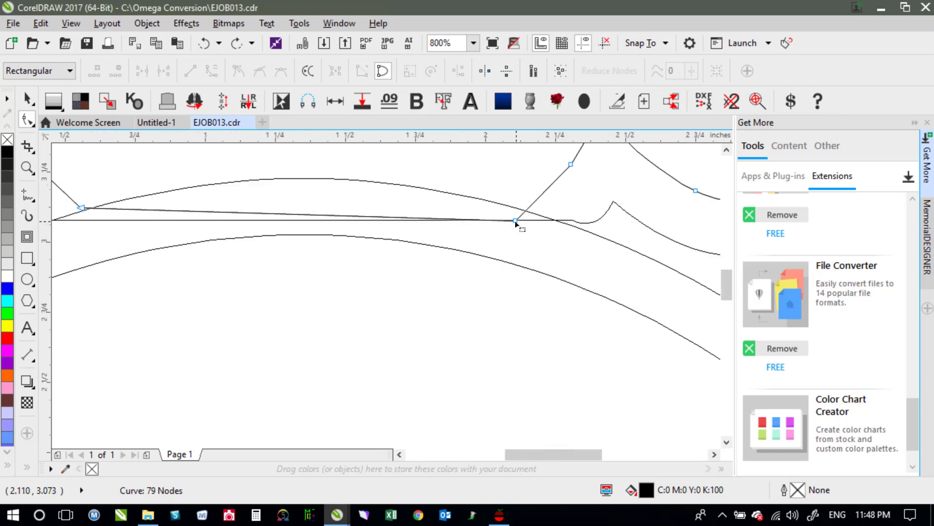
left_click_drag(516, 223, 517, 215)
Step: Return to the Pick tool, fit the drawing to the view, and clear the selection
scroll(435, 180, "down", 2)
key("space")
key("F4")
left_click(271, 198)
key("shift+F9")
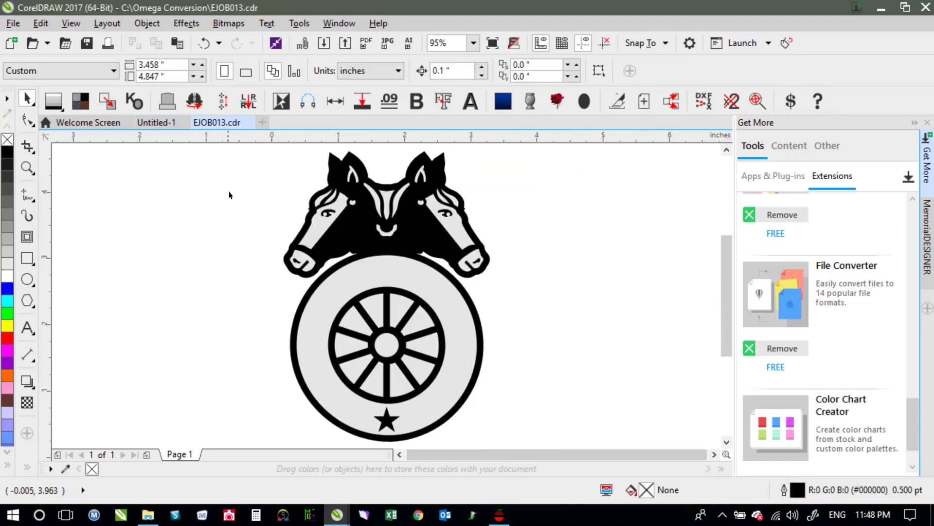
Step: Give all objects a grayscale fill, then check the horse-heads curve in outline view and deselect it
double_click(27, 99)
left_click(108, 100)
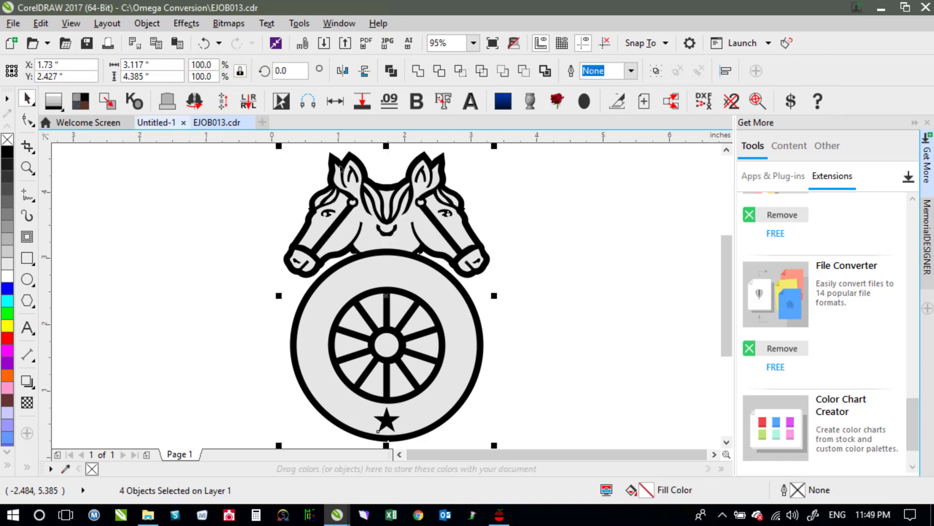
left_click(556, 202)
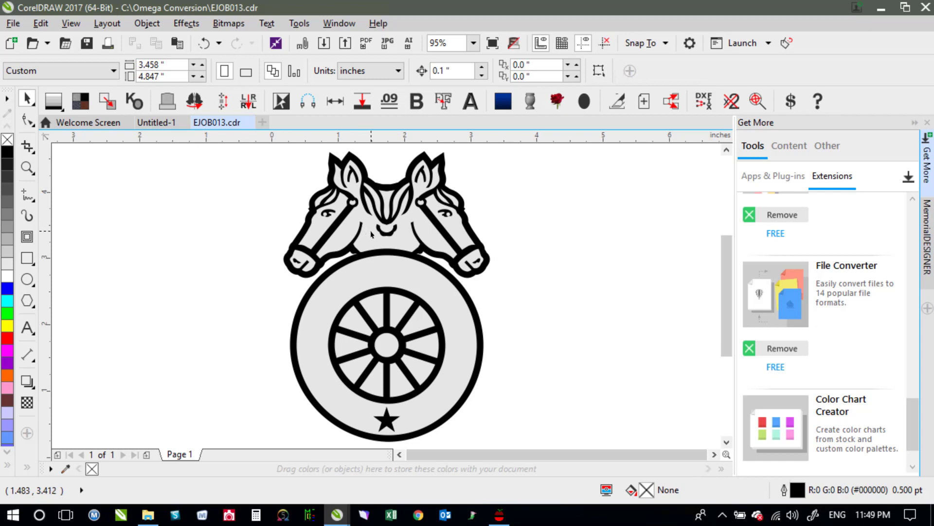
left_click_drag(370, 235, 404, 224)
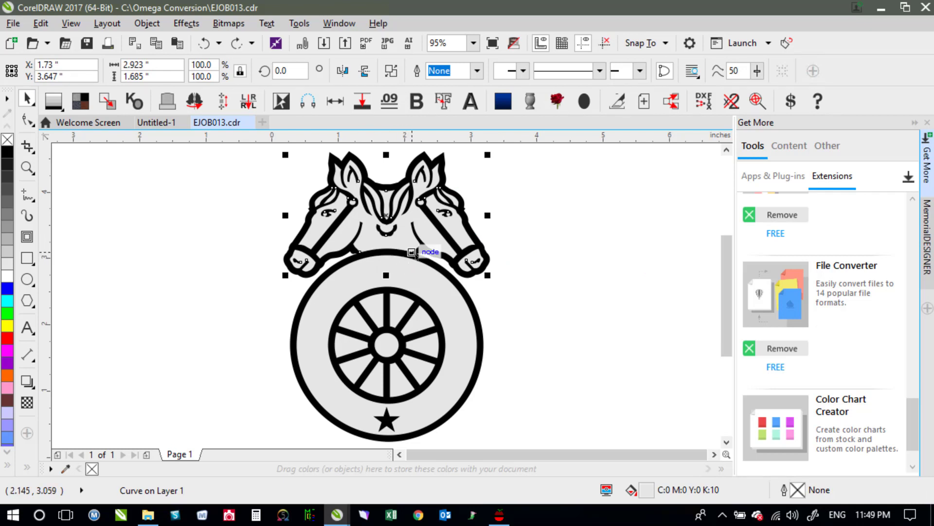
key("shift+F9")
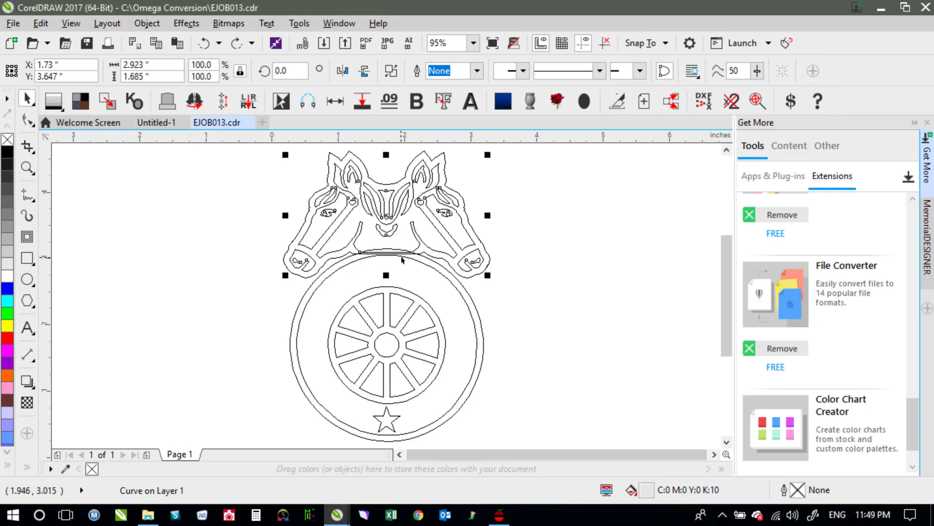
key("shift+F9")
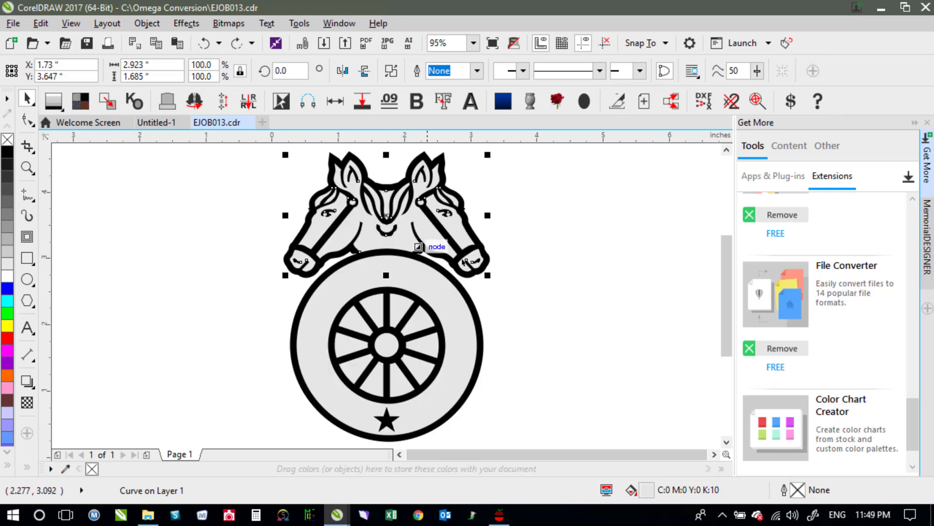
left_click(519, 226)
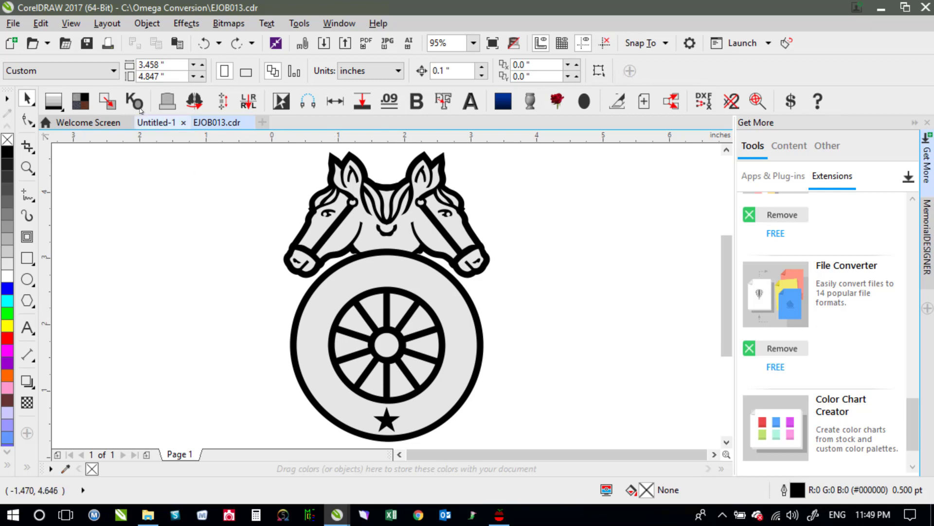
Step: Fill all ten gaps between the wheel's spokes with white
left_click(354, 322)
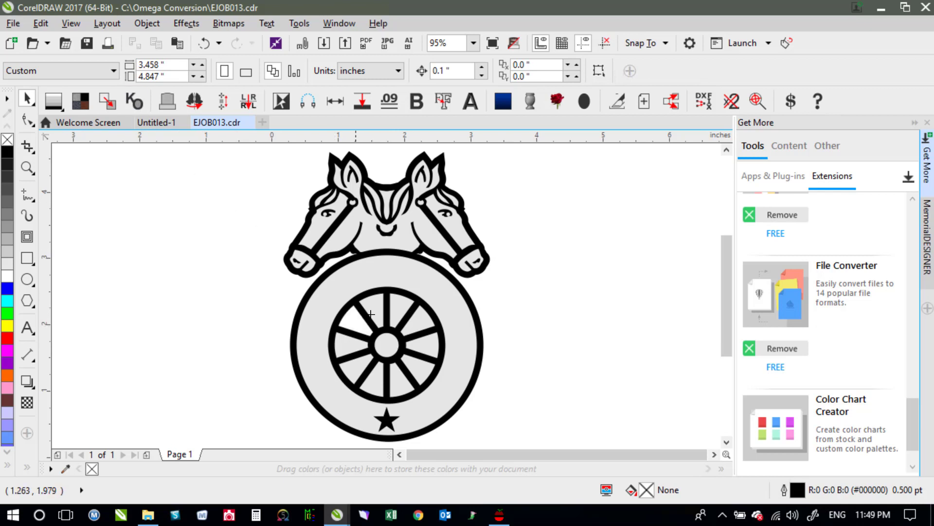
left_click(372, 312)
left_click(401, 312)
left_click(422, 331)
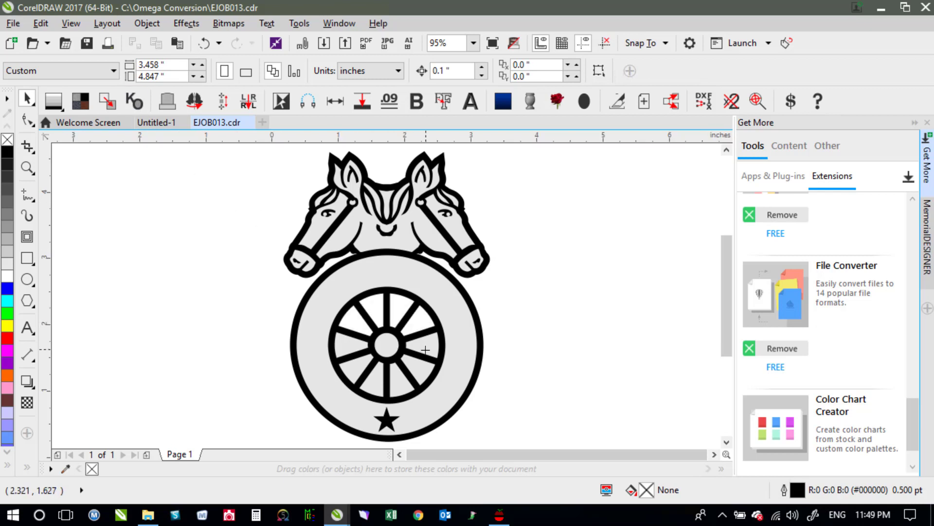
left_click(426, 346)
left_click(424, 364)
left_click(404, 382)
left_click(379, 385)
left_click(352, 369)
left_click(352, 351)
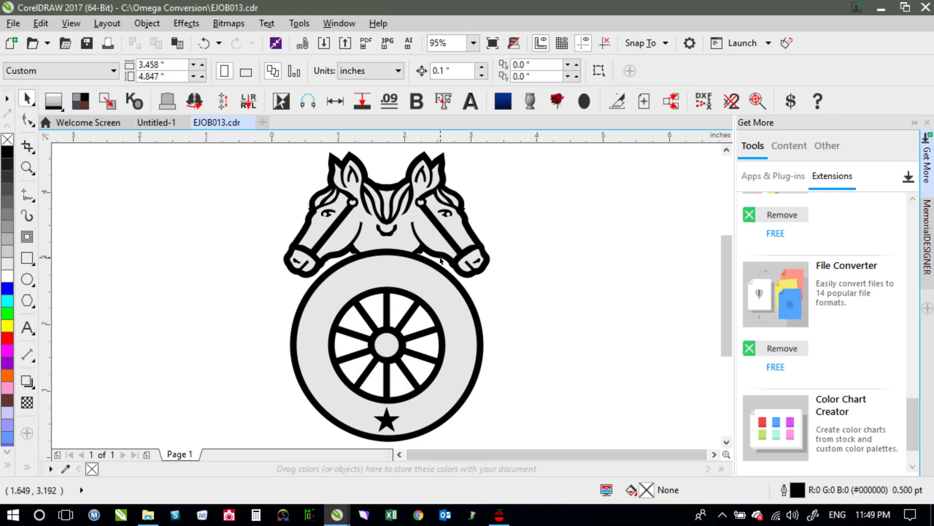
Step: Save As EJOB013.cdr with tags 'Horse; Head; Wagon; Wheel; Emblem', replacing the existing file
left_click(12, 24)
left_click(29, 161)
left_click(115, 383)
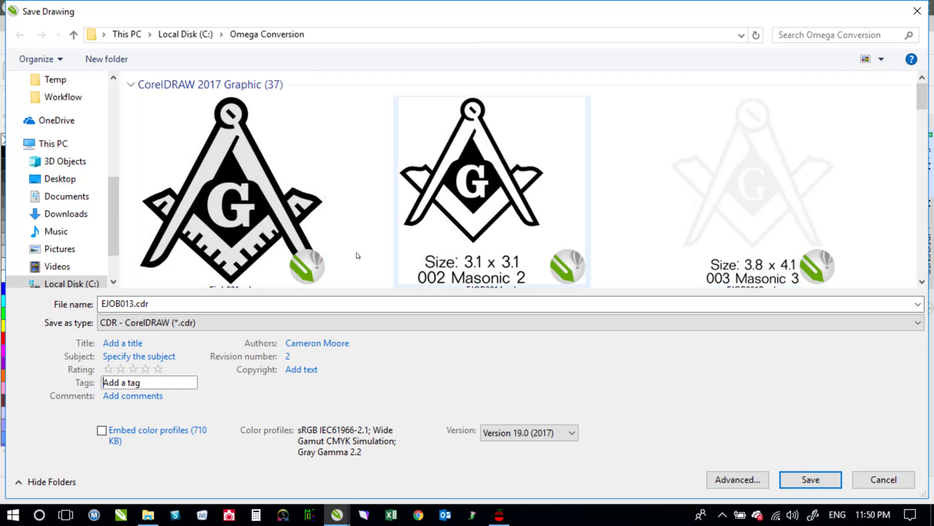
type("Horse; Head; Wagon; Wheel; Emblem")
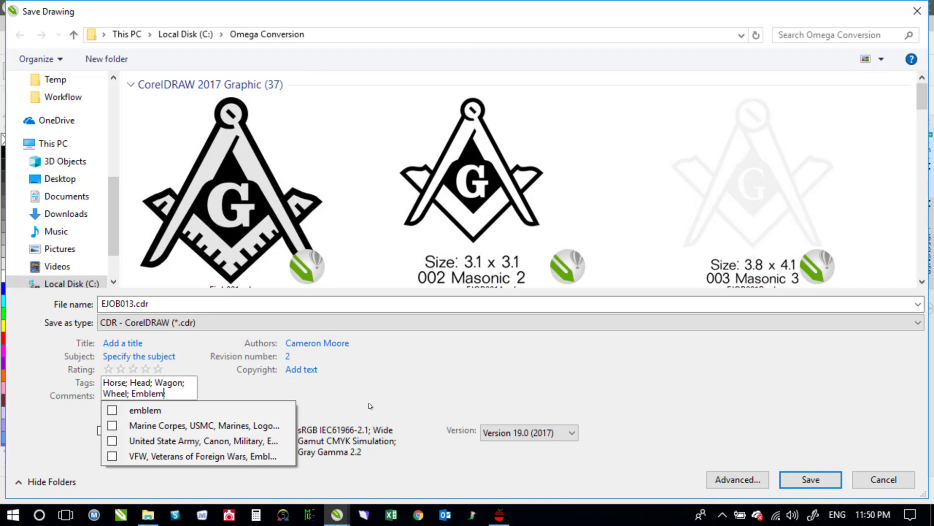
left_click(520, 385)
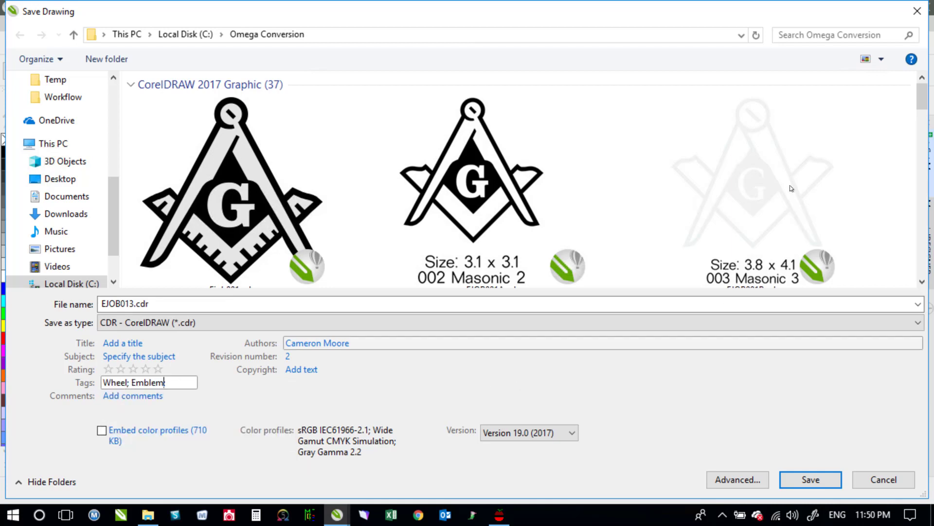
left_click(819, 481)
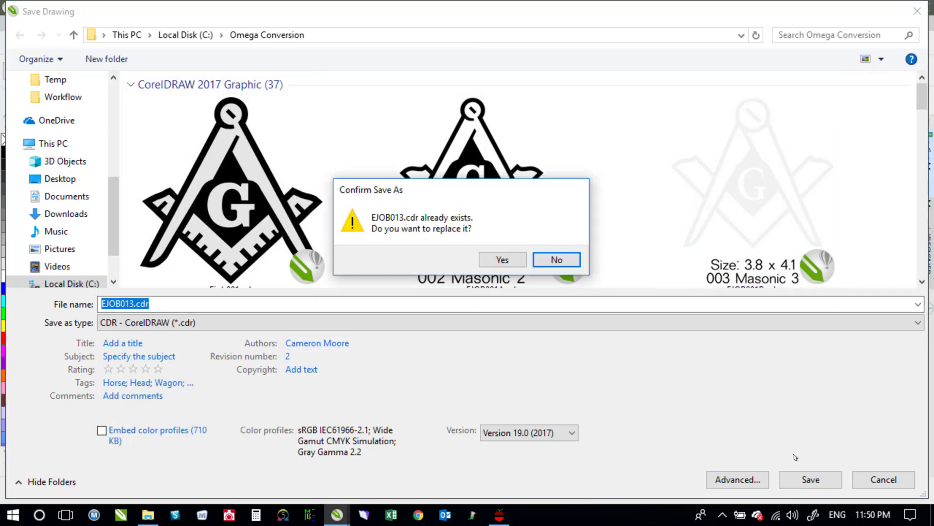
left_click(504, 265)
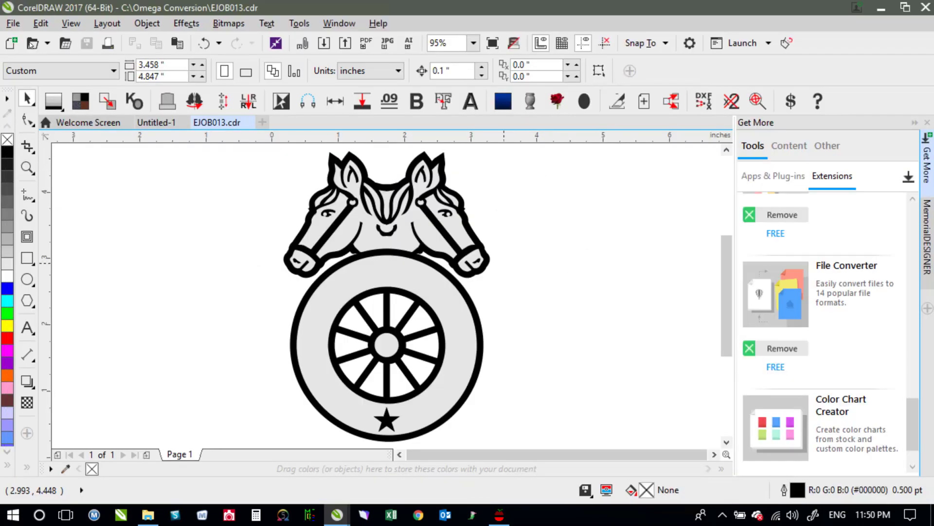
Step: In the Open Drawing dialog, search Omega Conversion for 'horse', which finds no items
left_click(33, 43)
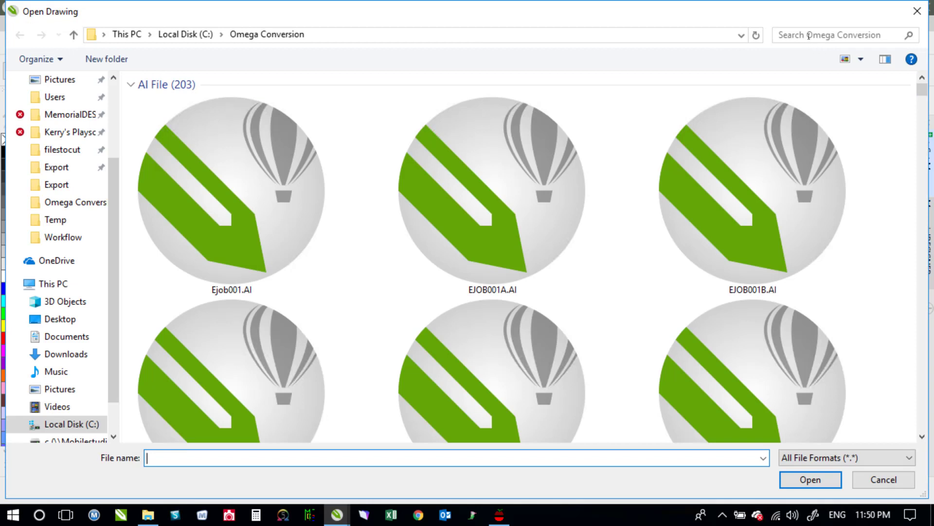
left_click(809, 35)
type("horse")
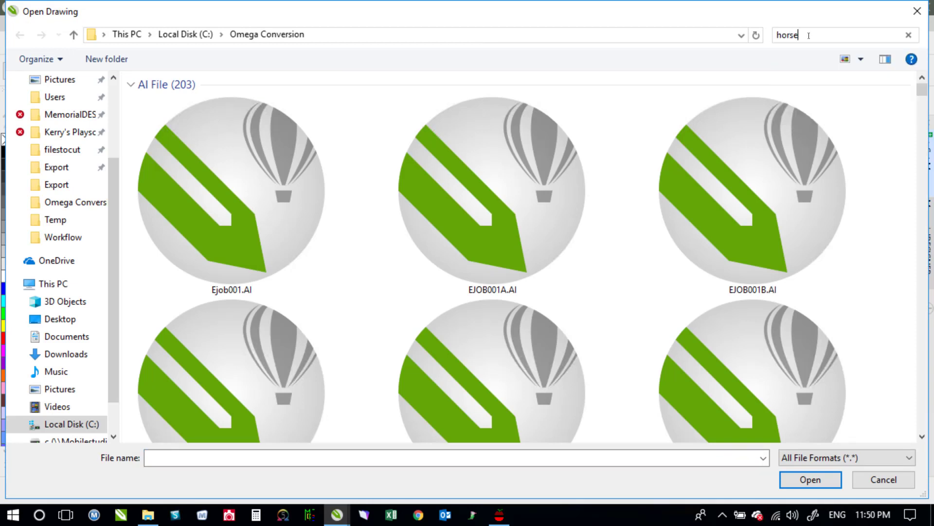
key("Return")
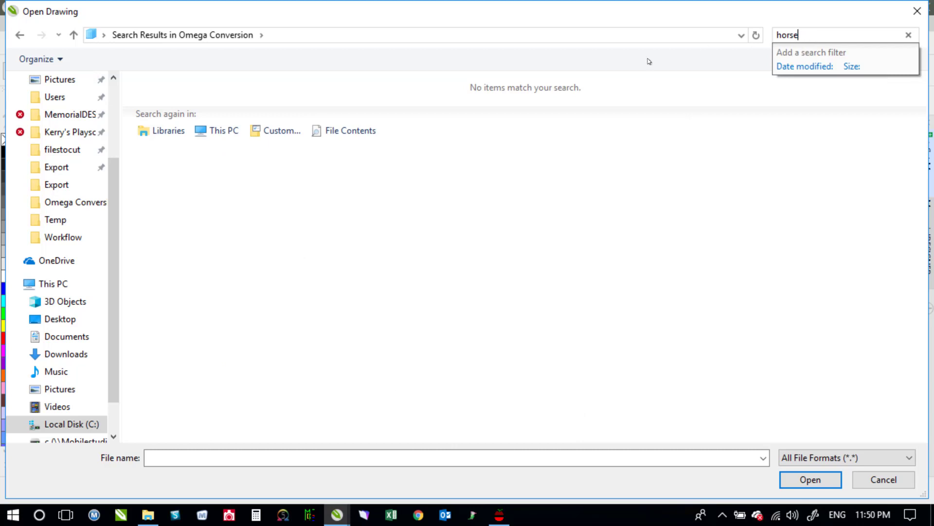
left_click(348, 215)
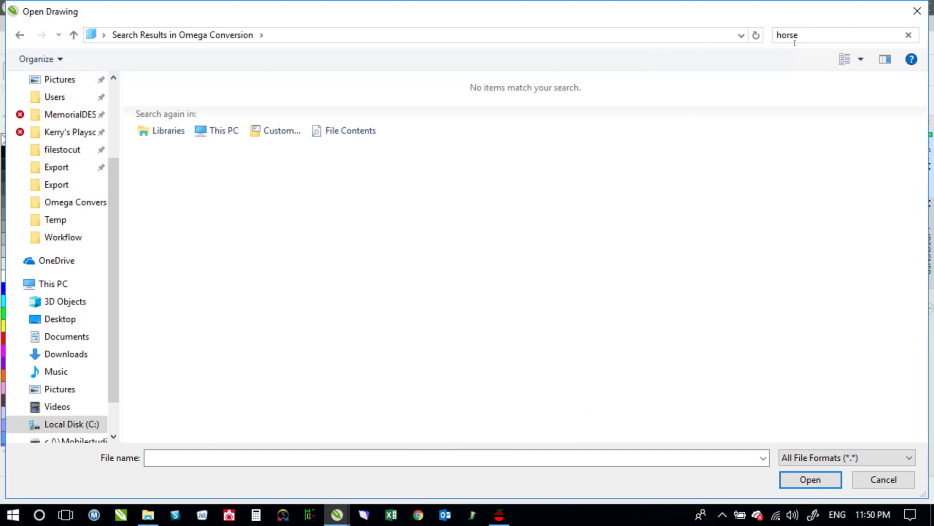
left_click(811, 36)
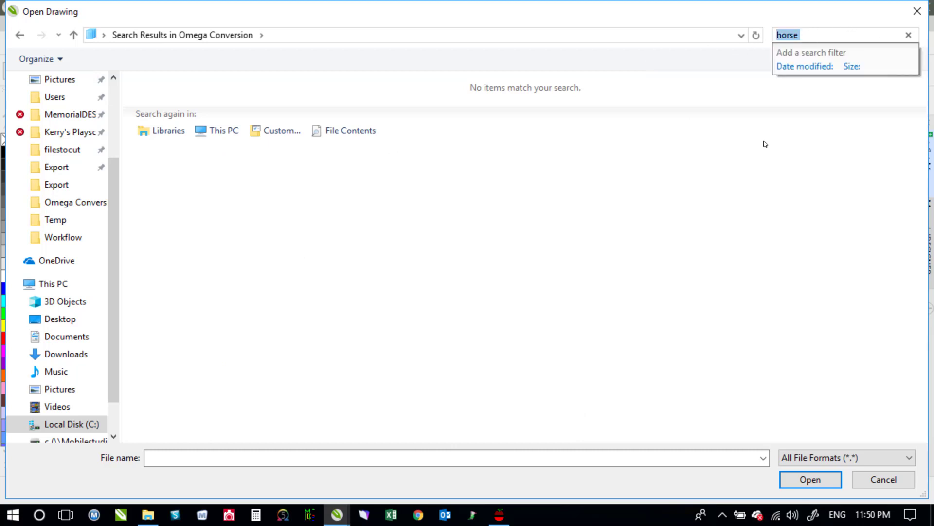
left_click(579, 158)
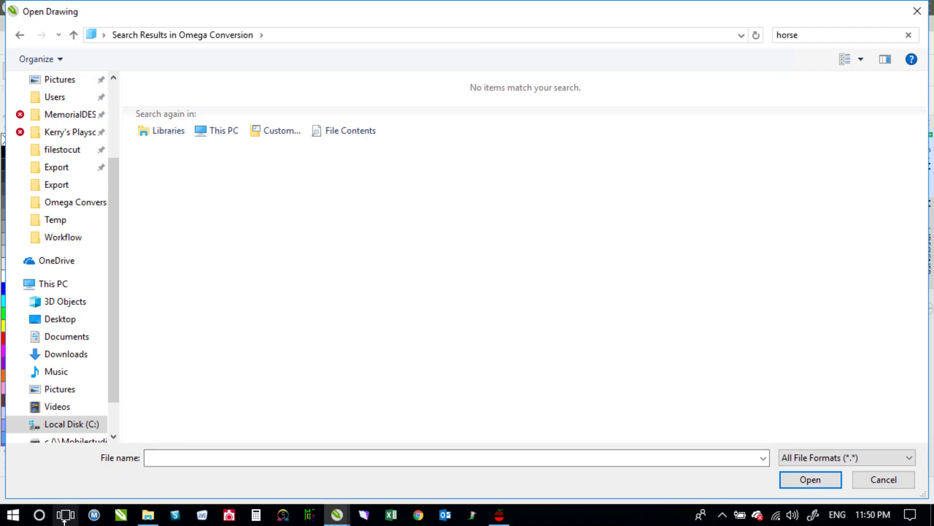
Step: Open Windows Indexing Options from a taskbar search for 'inde'
left_click(40, 516)
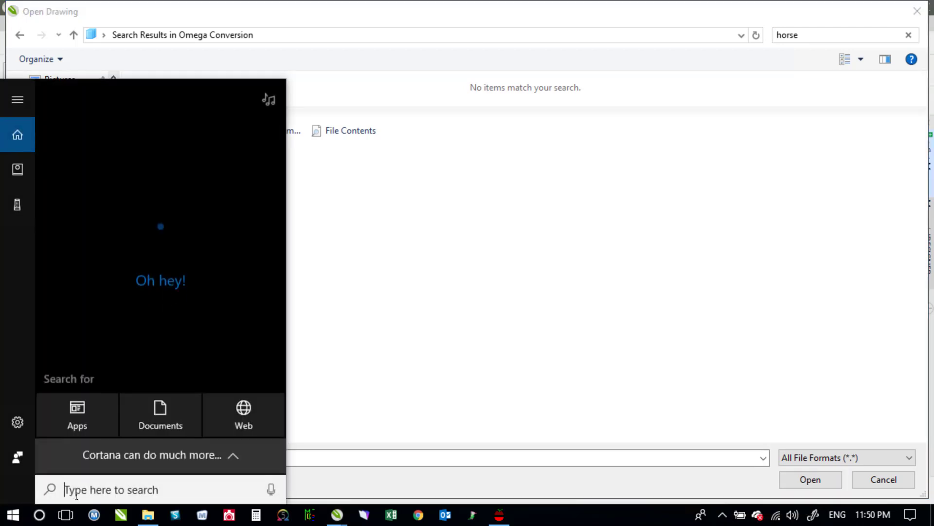
type("inde")
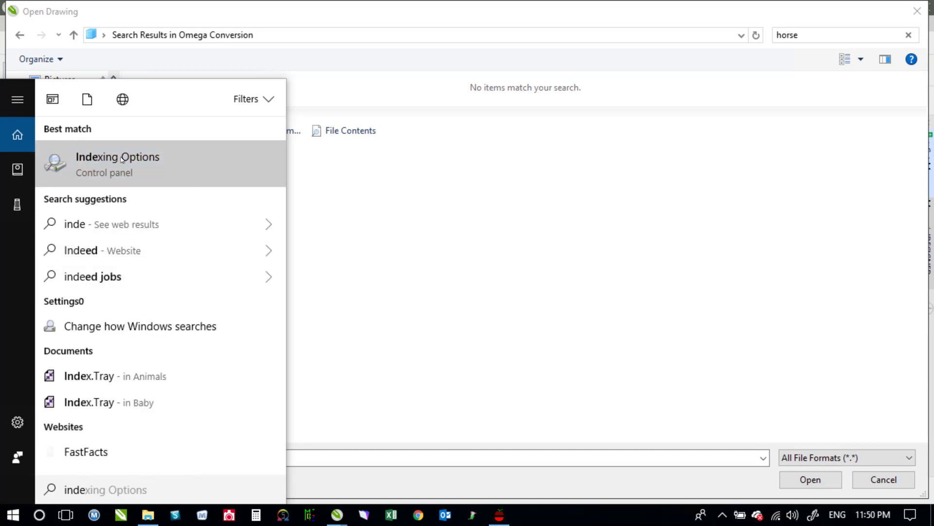
left_click(120, 163)
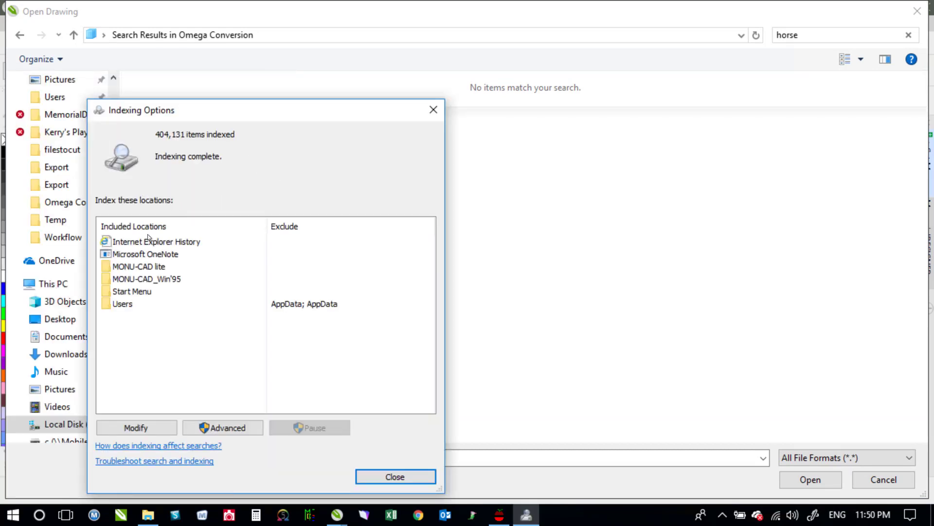
Step: Add C:\Omega Conversion to the indexed locations, then close Indexing Options
left_click(142, 428)
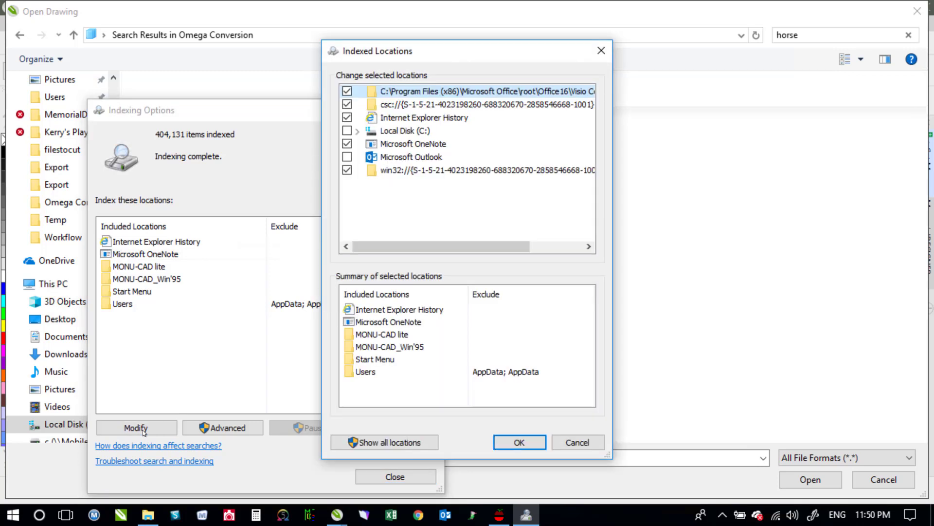
left_click(358, 132)
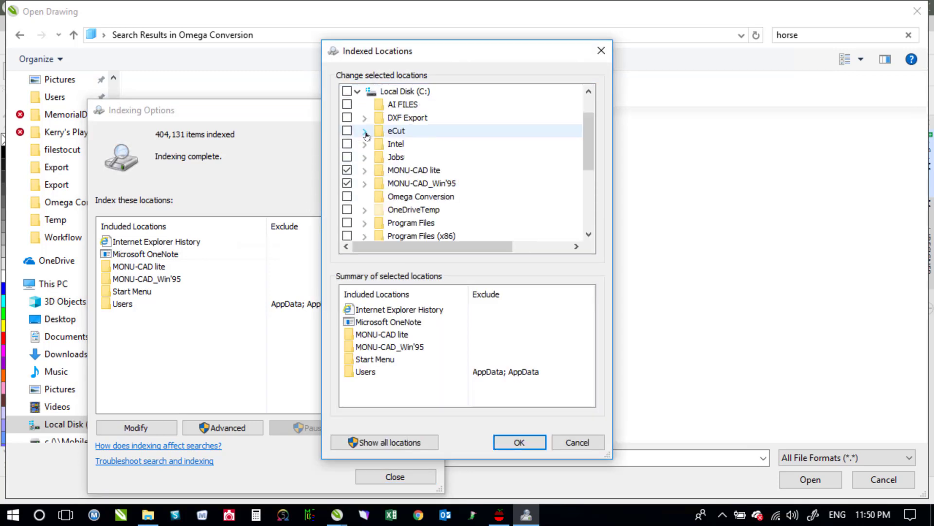
left_click(347, 196)
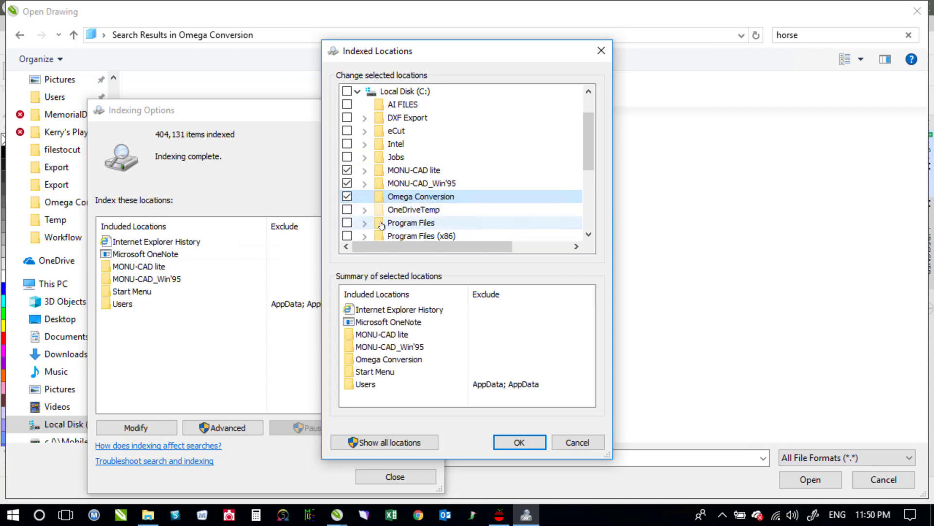
left_click(519, 442)
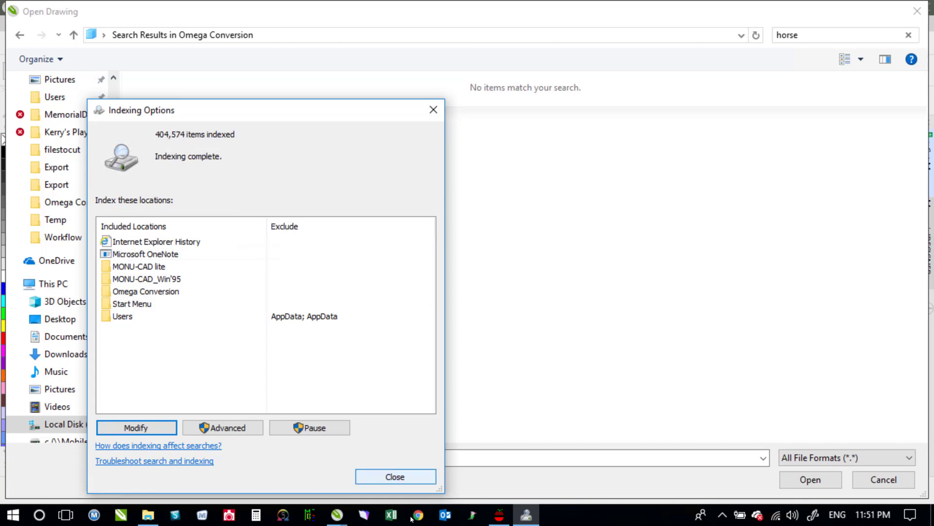
left_click(392, 476)
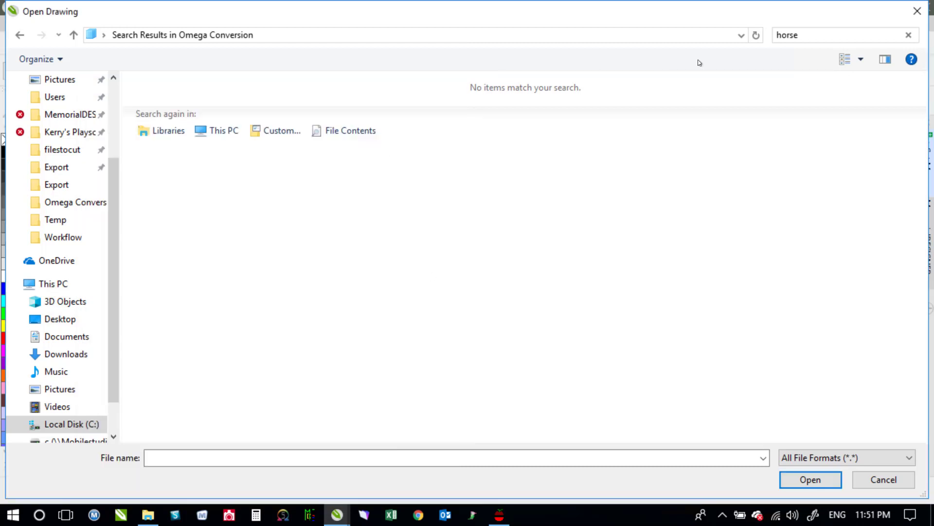
Step: Clear the Open Drawing search box and retype 'horse' to rerun the search
left_click(807, 33)
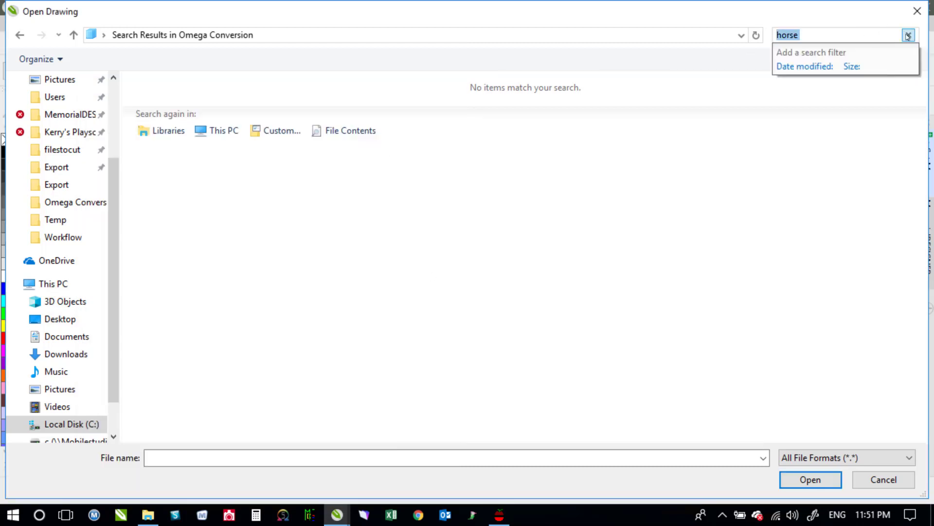
left_click(908, 35)
left_click(804, 34)
type("horse")
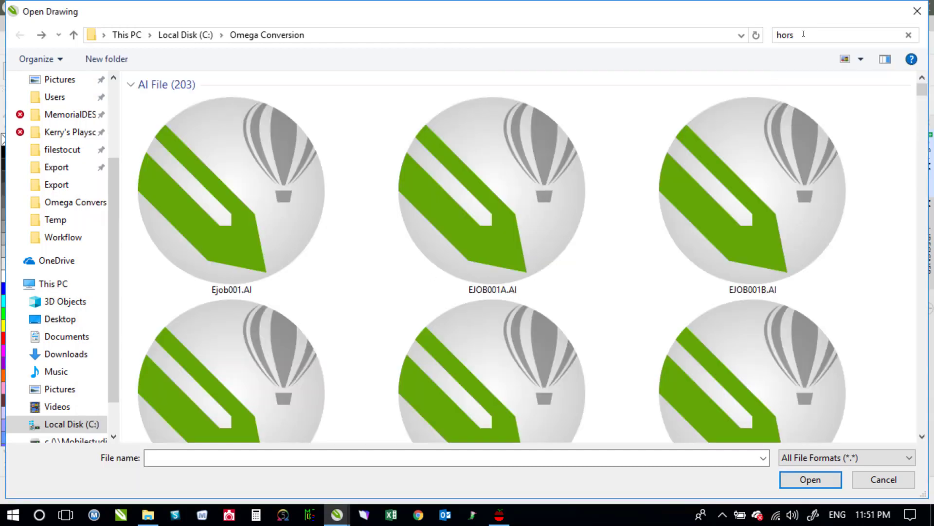